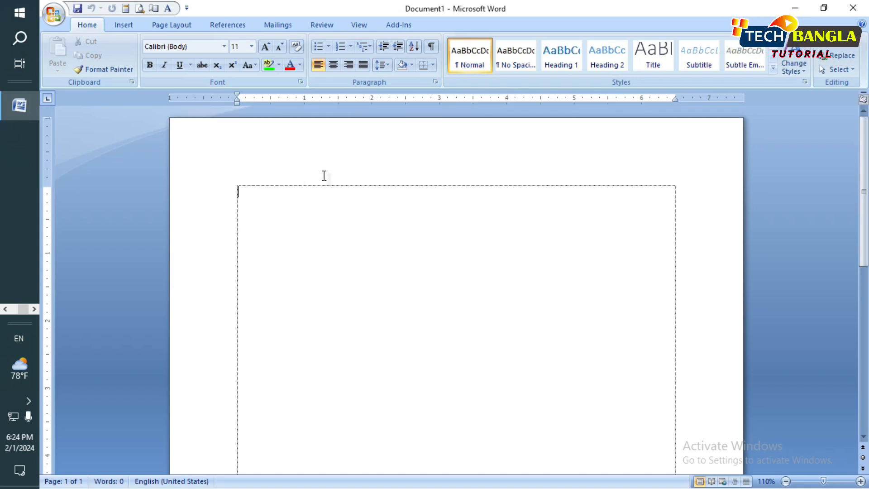
Step: Set the document's paper size to A4 and its margins to Narrow
{"action": "scroll", "coordinate": [614, 193], "scroll_direction": "down", "scroll_amount": 5}
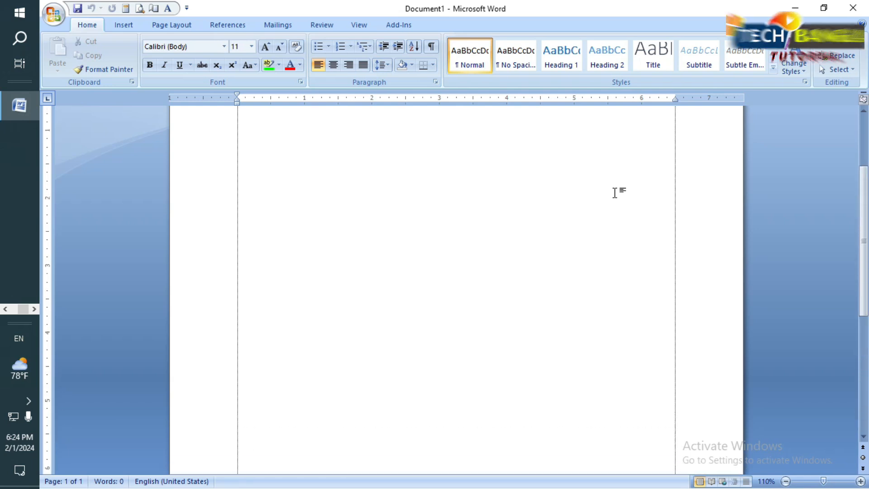
{"action": "scroll", "coordinate": [615, 193], "scroll_direction": "up", "scroll_amount": 5}
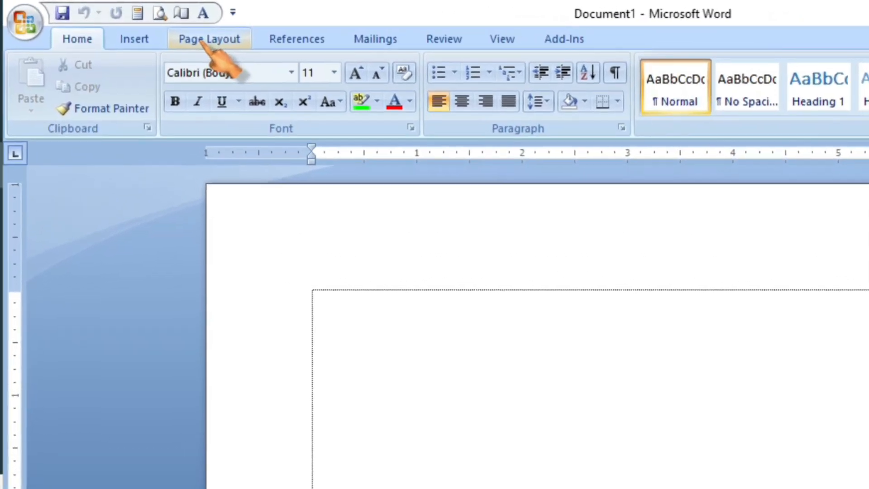
{"action": "left_click", "coordinate": [201, 43]}
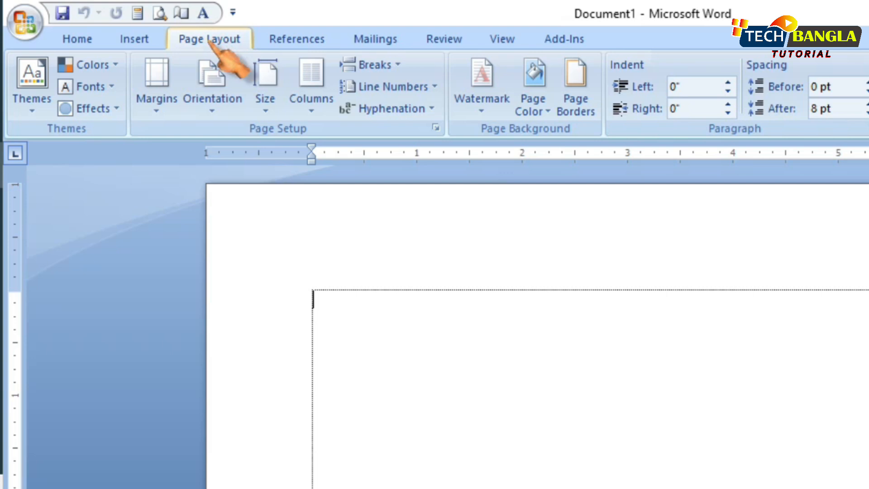
{"action": "left_click", "coordinate": [265, 103]}
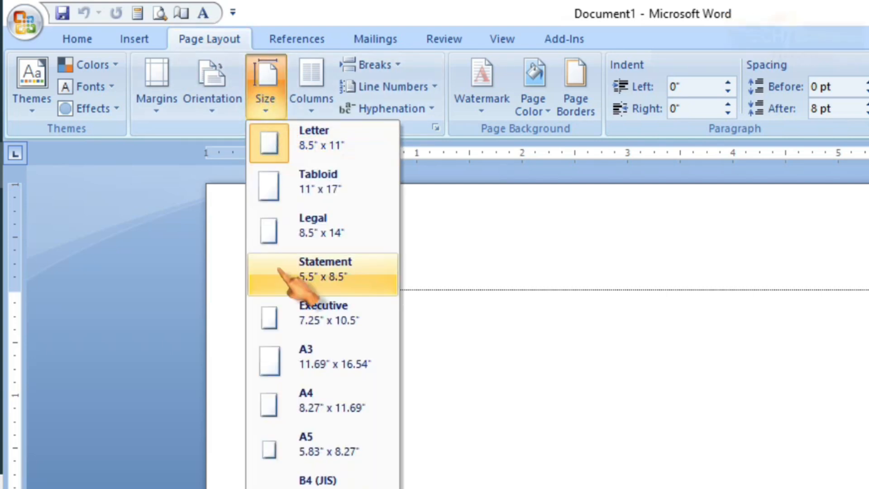
{"action": "left_click", "coordinate": [317, 405]}
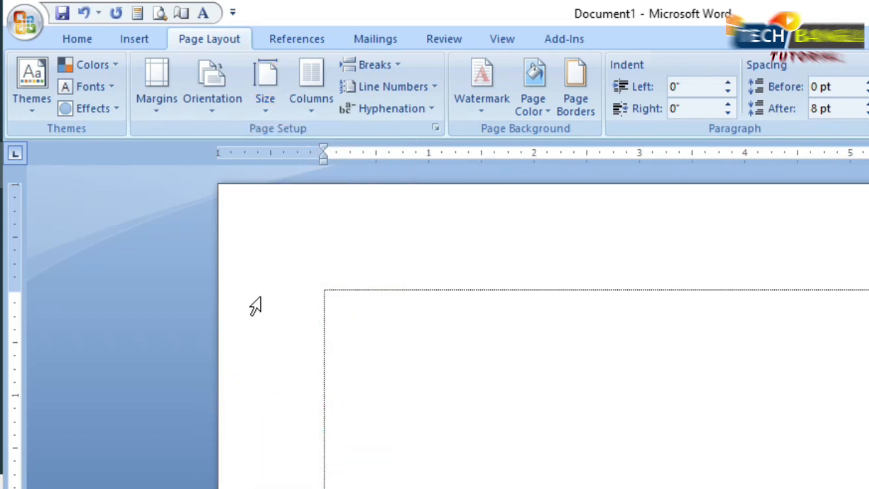
{"action": "left_click", "coordinate": [160, 110]}
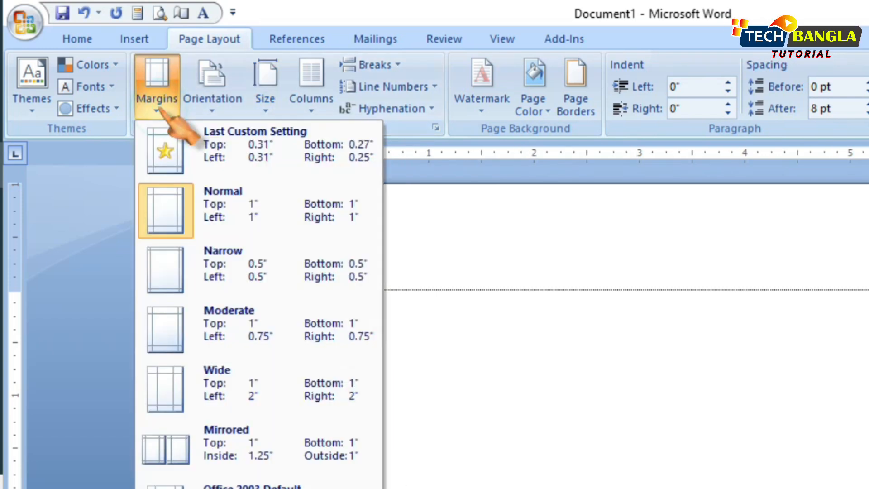
{"action": "left_click", "coordinate": [232, 277]}
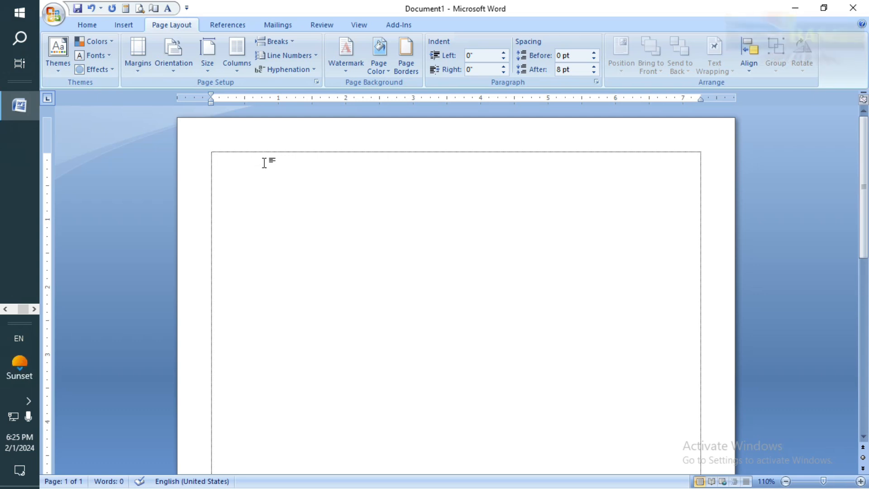
Step: Insert two Next Page section breaks to make three pages, each in its own section
{"action": "scroll", "coordinate": [262, 161], "scroll_direction": "down", "scroll_amount": 5, "text": "ctrl"}
{"action": "scroll", "coordinate": [267, 167], "scroll_direction": "down", "scroll_amount": 2, "text": "ctrl"}
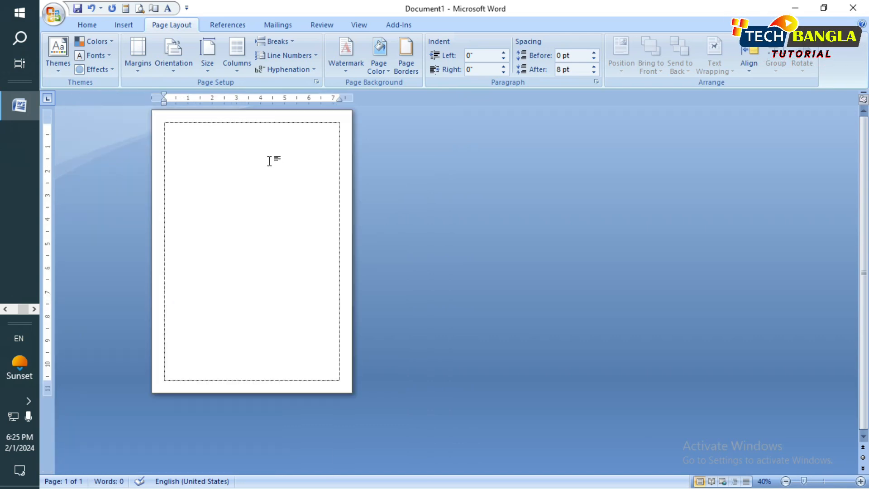
{"action": "left_click", "coordinate": [274, 41]}
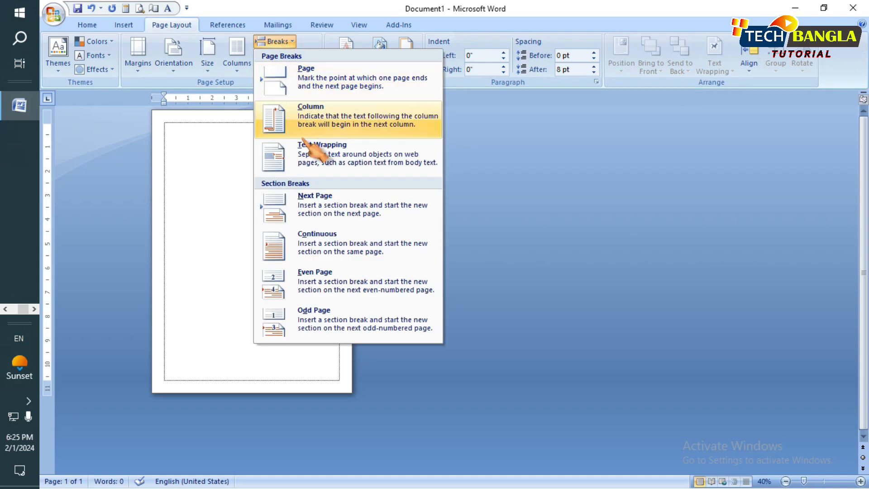
{"action": "left_click", "coordinate": [312, 204]}
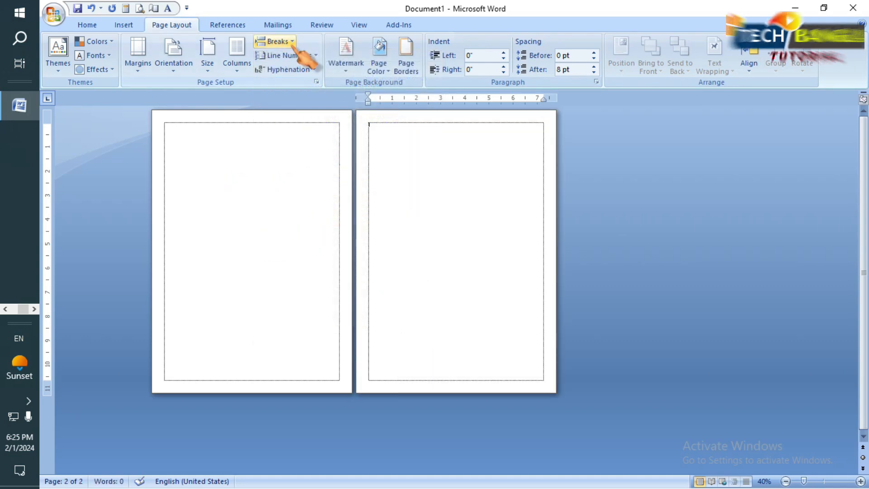
{"action": "left_click", "coordinate": [274, 41]}
{"action": "left_click", "coordinate": [326, 213]}
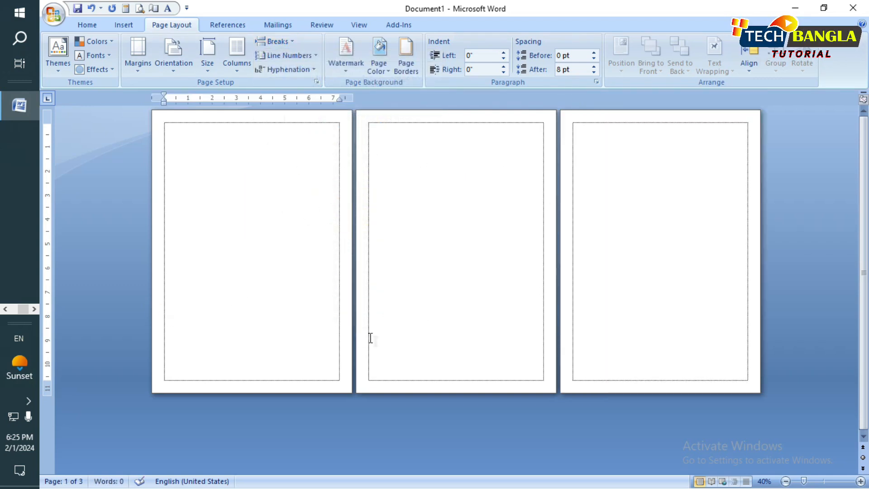
Step: From the first page, start a page border and try a ½ pt triple-line box style
{"action": "left_click", "coordinate": [167, 128]}
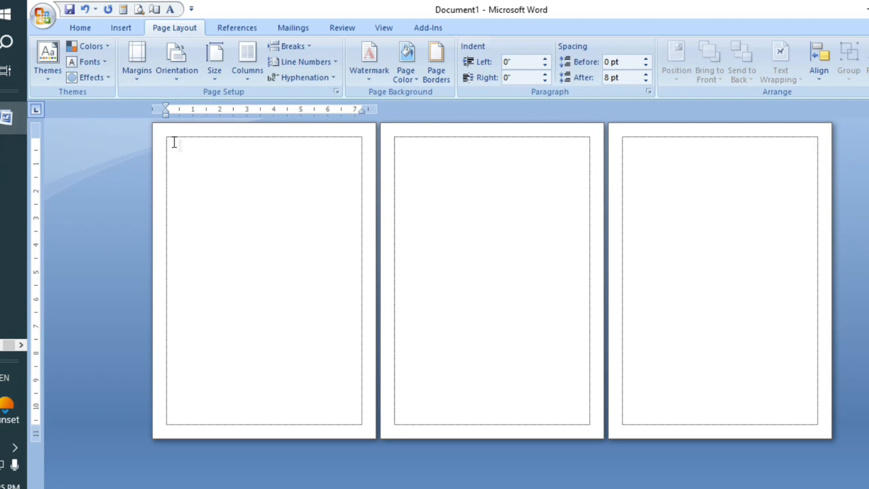
{"action": "left_click", "coordinate": [169, 127]}
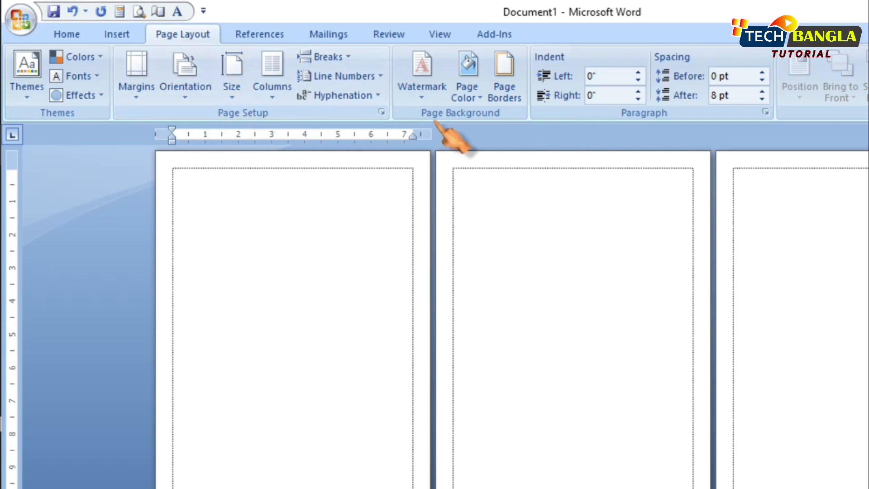
{"action": "left_click", "coordinate": [516, 100]}
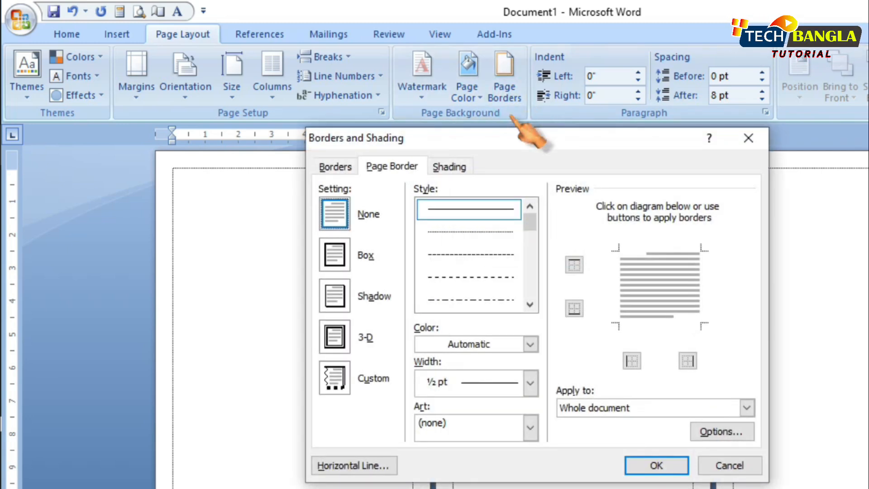
{"action": "left_click_drag", "start_coordinate": [527, 144], "coordinate": [458, 142]}
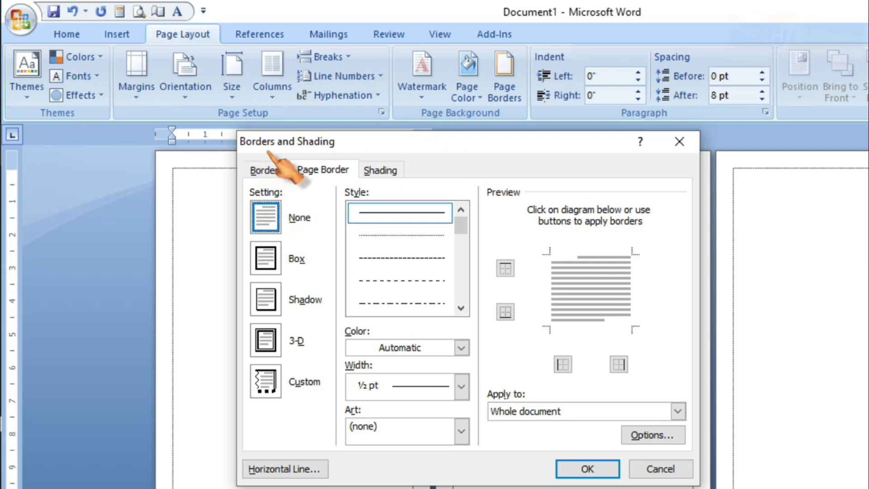
{"action": "mouse_move", "coordinate": [386, 148]}
{"action": "left_mouse_down"}
{"action": "mouse_move", "coordinate": [434, 147]}
{"action": "mouse_move", "coordinate": [415, 147]}
{"action": "left_mouse_up"}
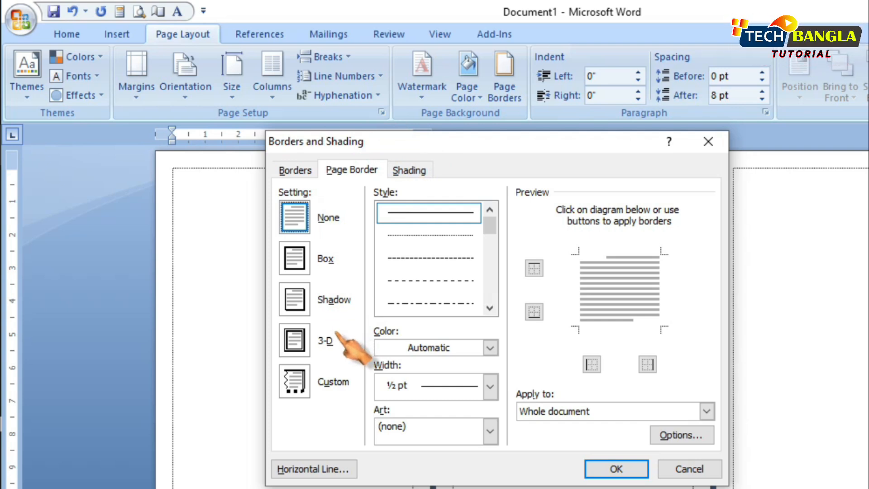
{"action": "scroll", "coordinate": [495, 265], "scroll_direction": "down", "scroll_amount": 5}
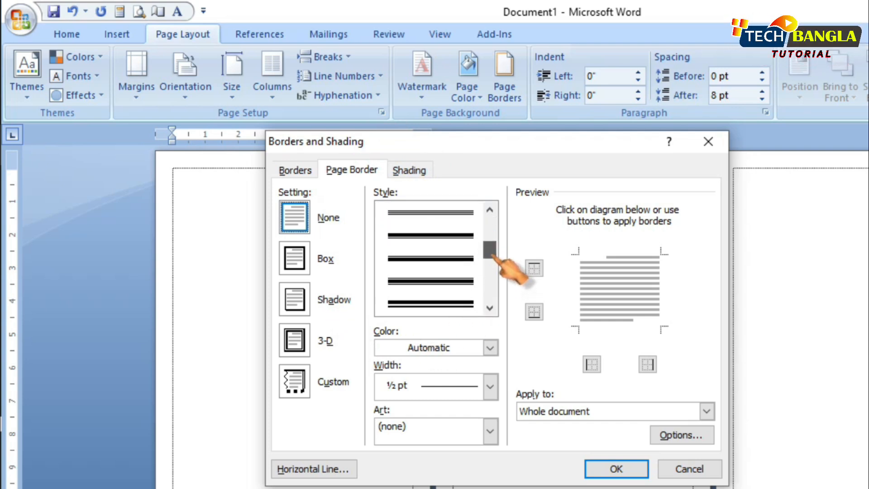
{"action": "left_click", "coordinate": [431, 236]}
{"action": "left_click", "coordinate": [436, 256]}
{"action": "left_click", "coordinate": [433, 230]}
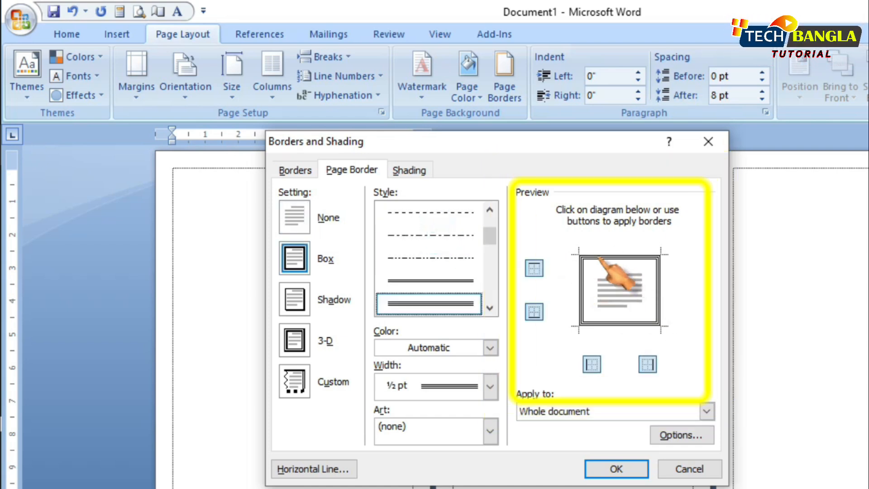
Step: Try a 3 pt double-line box page border with a thick outer and thin inner line on the whole document
{"action": "left_click_drag", "start_coordinate": [490, 237], "coordinate": [492, 252]}
{"action": "left_click", "coordinate": [454, 260]}
{"action": "left_click", "coordinate": [443, 282]}
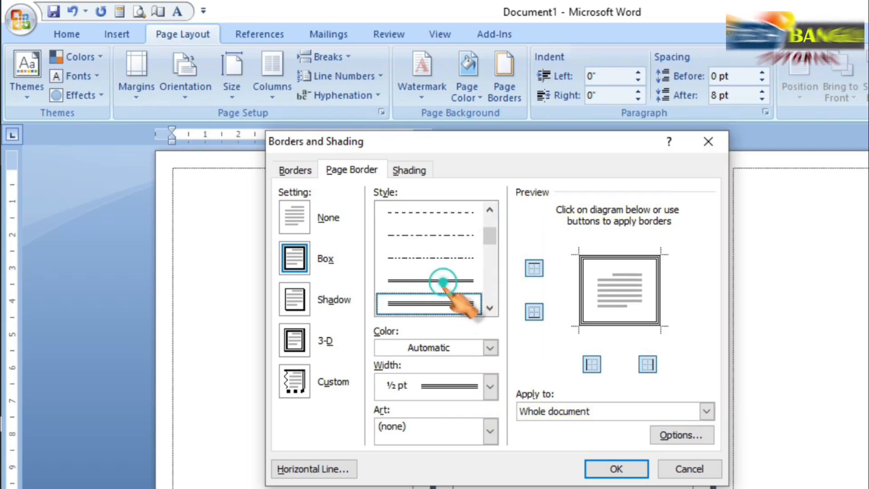
{"action": "scroll", "coordinate": [455, 285], "scroll_direction": "down", "scroll_amount": 3}
{"action": "left_click", "coordinate": [441, 240]}
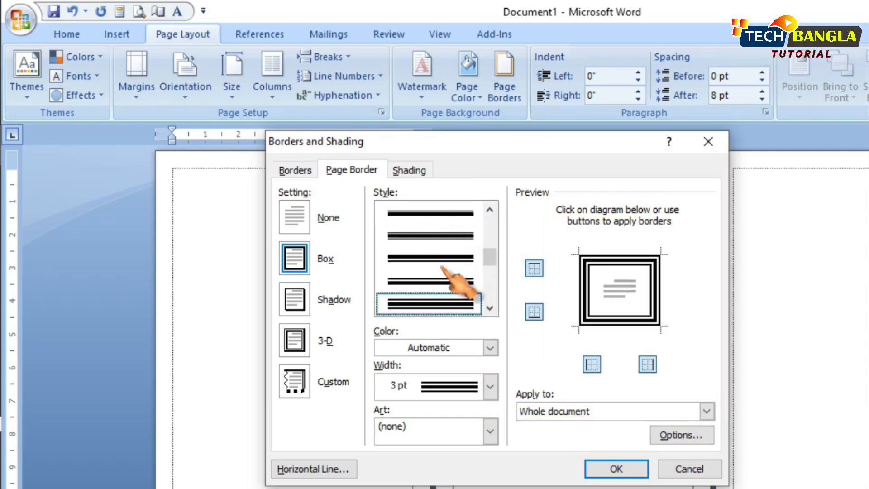
{"action": "left_click", "coordinate": [439, 248]}
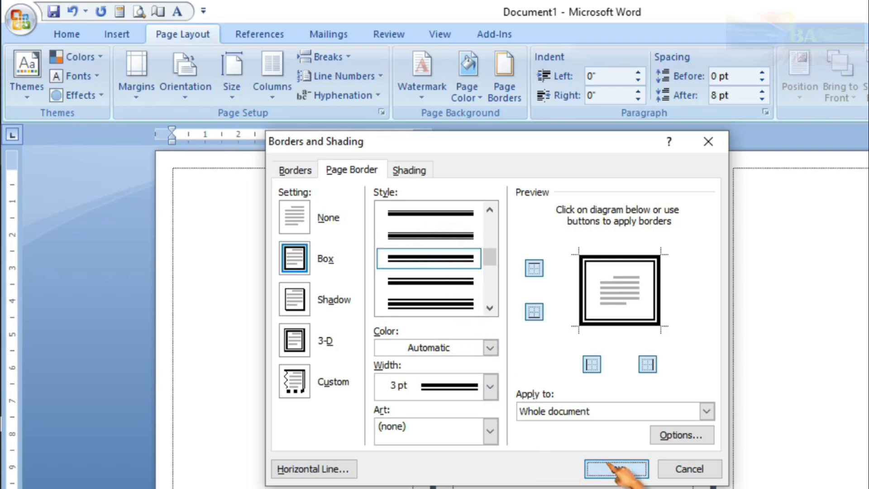
{"action": "left_click", "coordinate": [616, 467]}
Step: Undo the double-line page border and place the cursor back on the first page
{"action": "left_click", "coordinate": [345, 312]}
{"action": "scroll", "coordinate": [341, 306], "scroll_direction": "up", "scroll_amount": 4}
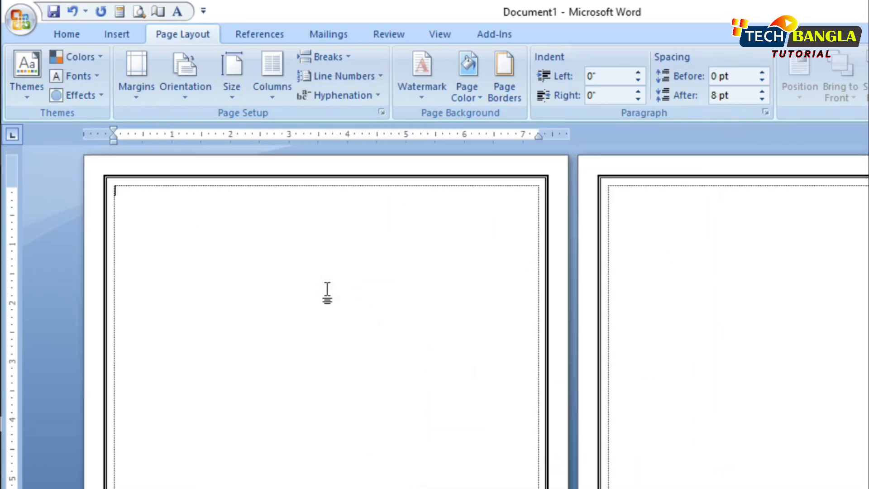
{"action": "scroll", "coordinate": [341, 305], "scroll_direction": "down", "scroll_amount": 4}
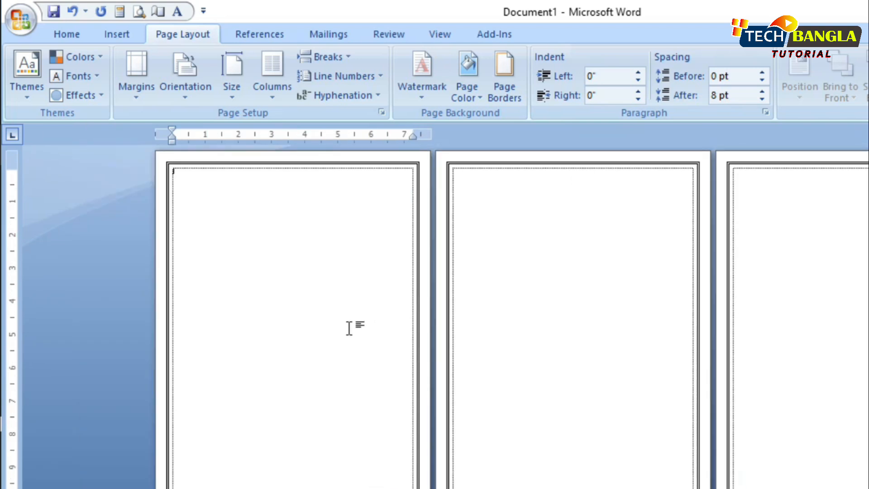
{"action": "left_click", "coordinate": [55, 190]}
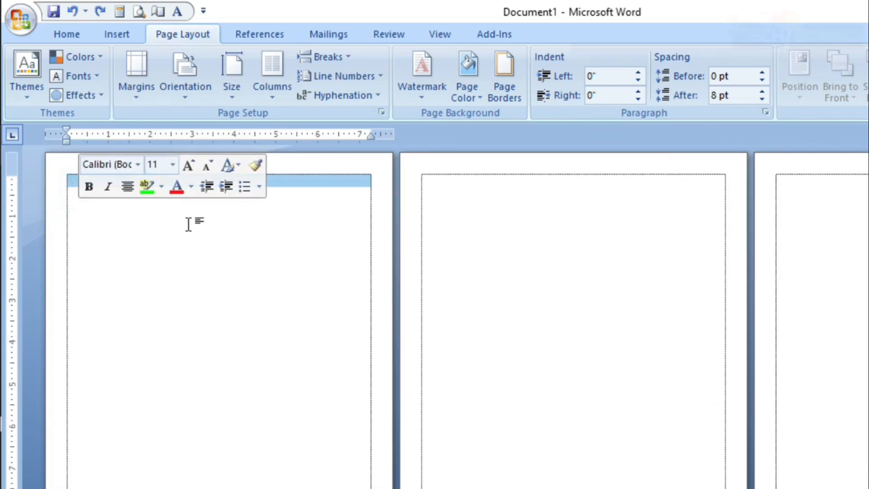
{"action": "left_click", "coordinate": [206, 215]}
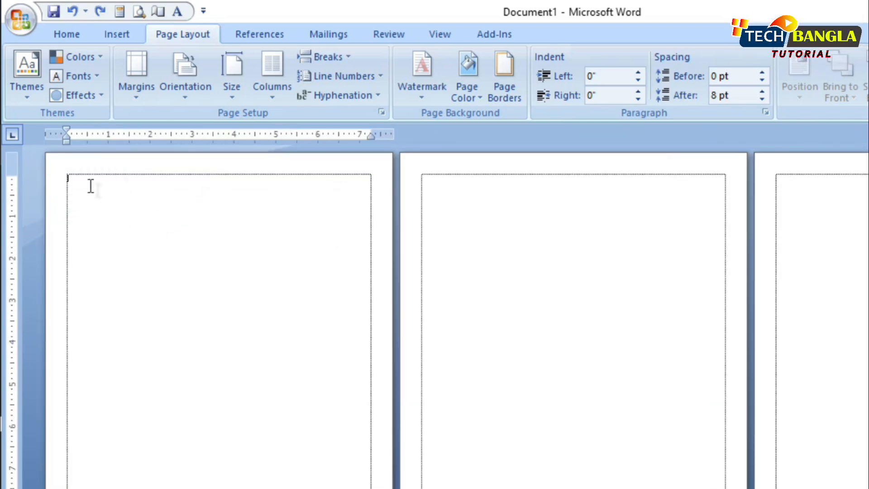
Step: Choose the green tree art as the page border design for the first page
{"action": "left_click", "coordinate": [516, 92]}
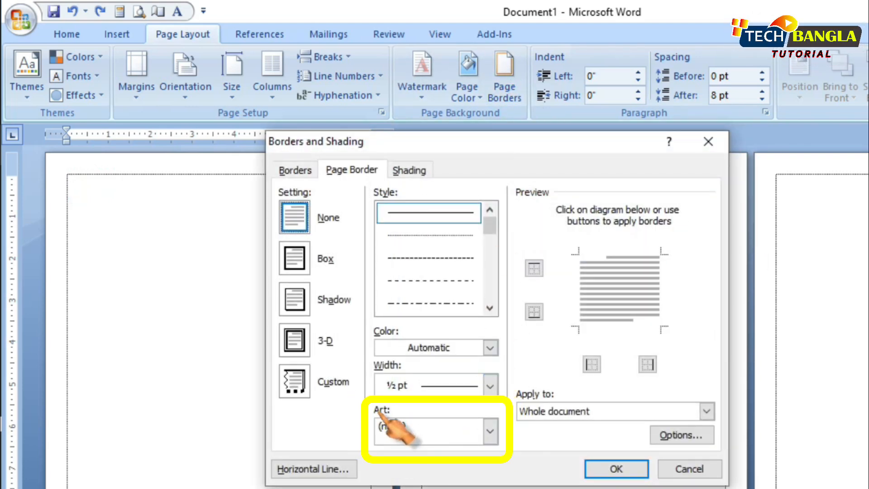
{"action": "left_click", "coordinate": [490, 430]}
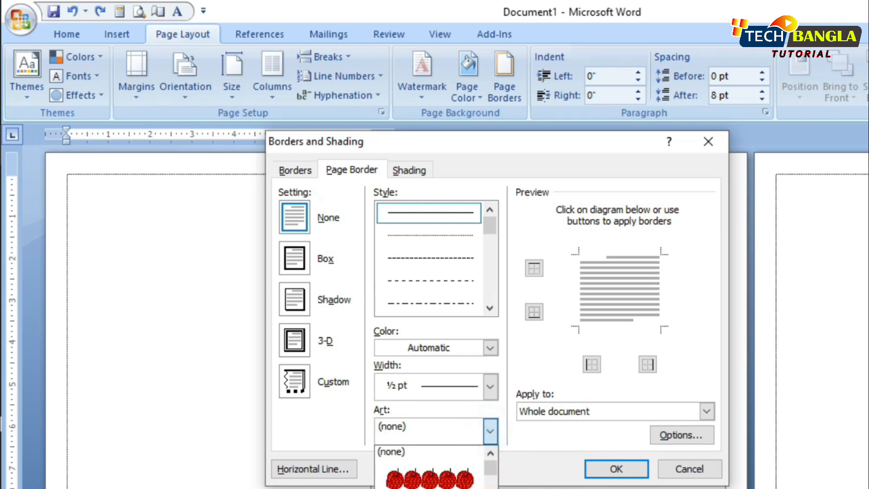
{"action": "left_click", "coordinate": [446, 474]}
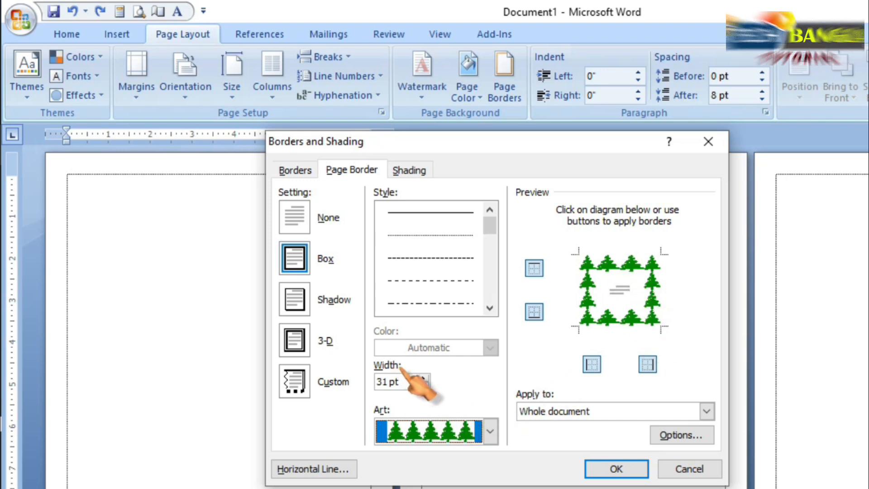
Step: Reduce the width of the tree art border to 15 pt
{"action": "left_click", "coordinate": [422, 385]}
{"action": "left_click", "coordinate": [422, 385]}
{"action": "left_click", "coordinate": [423, 385]}
{"action": "left_click", "coordinate": [423, 385]}
{"action": "left_click", "coordinate": [422, 385]}
{"action": "left_click", "coordinate": [422, 385]}
{"action": "left_click", "coordinate": [422, 385]}
{"action": "left_click", "coordinate": [422, 385]}
{"action": "left_click", "coordinate": [422, 385]}
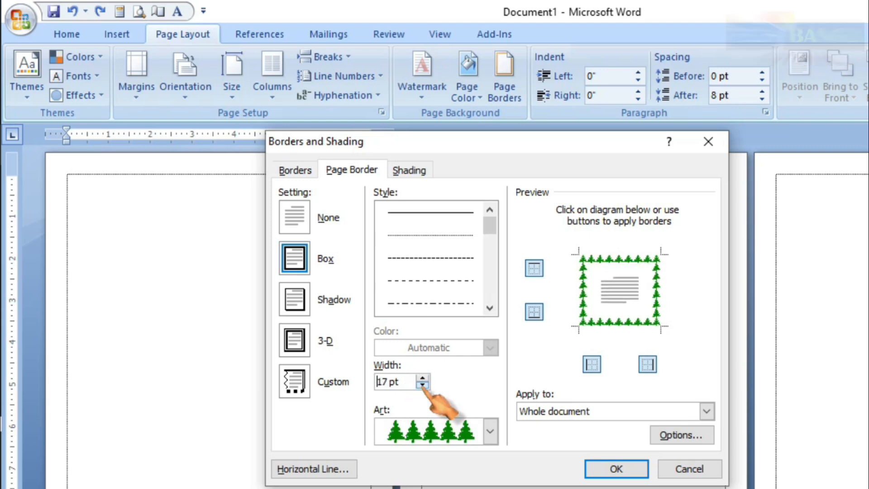
{"action": "left_click", "coordinate": [422, 385]}
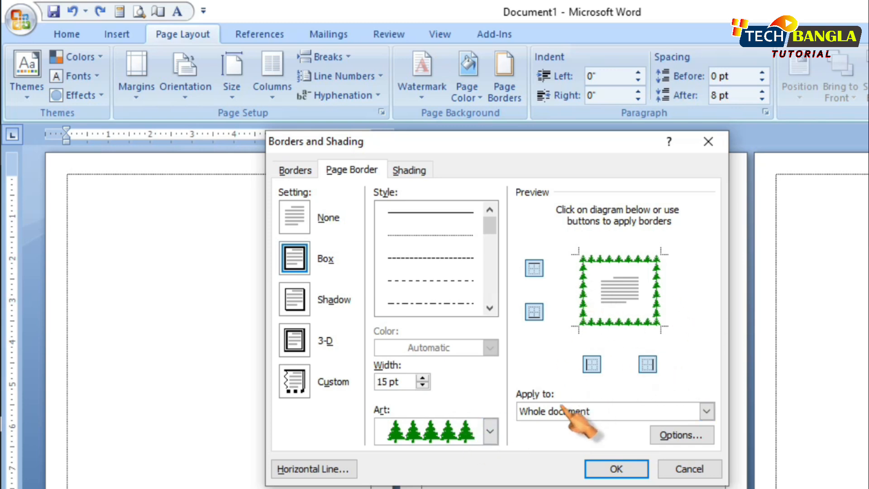
Step: Apply the tree border to "This section - First page only"
{"action": "left_click", "coordinate": [584, 411]}
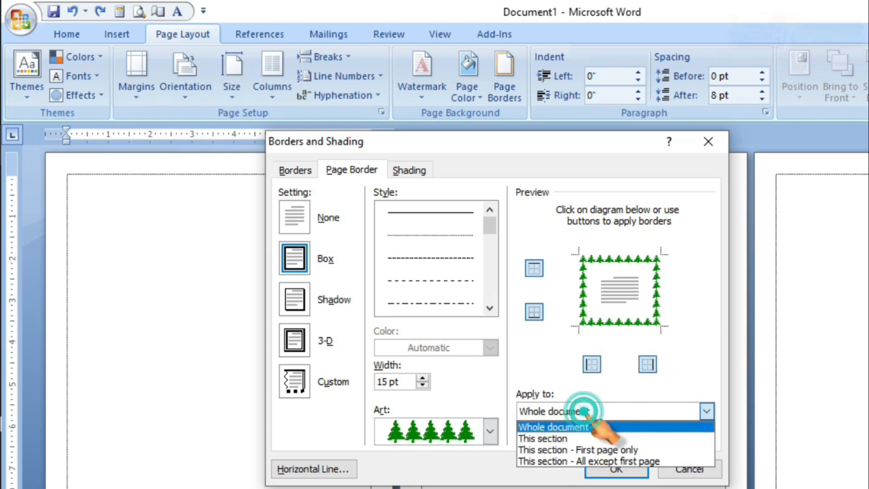
{"action": "left_click", "coordinate": [584, 449]}
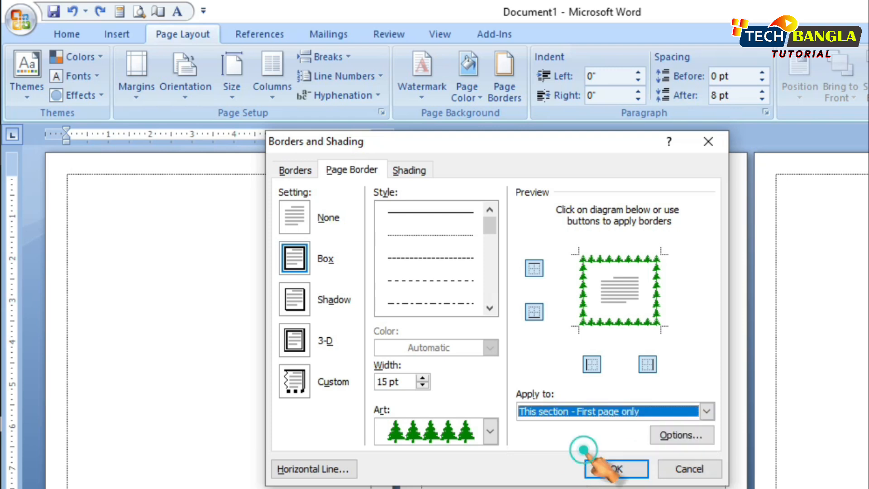
{"action": "left_click", "coordinate": [611, 468]}
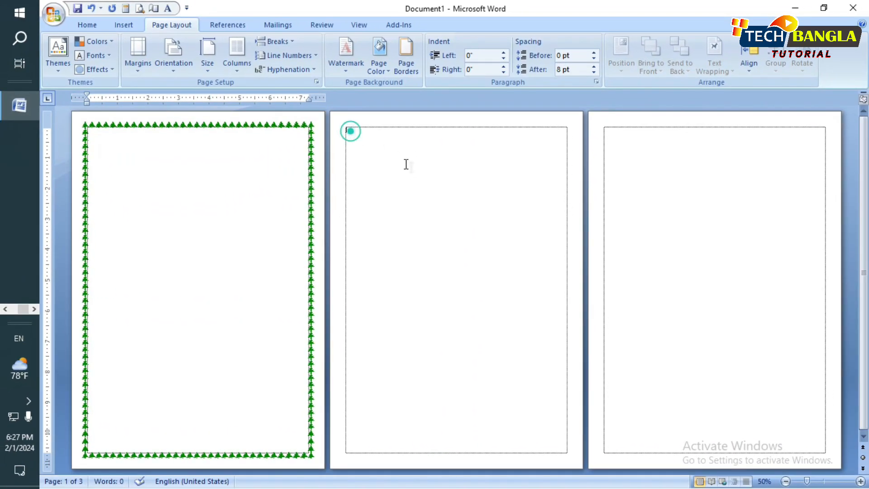
Step: Choose the red apple art as the second page's border and set it to apply to "This section"
{"action": "left_click", "coordinate": [345, 130]}
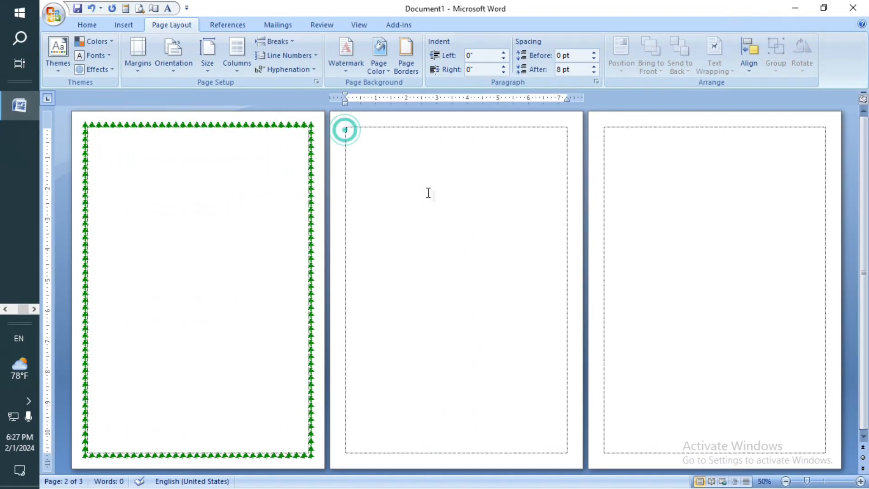
{"action": "left_click", "coordinate": [407, 68]}
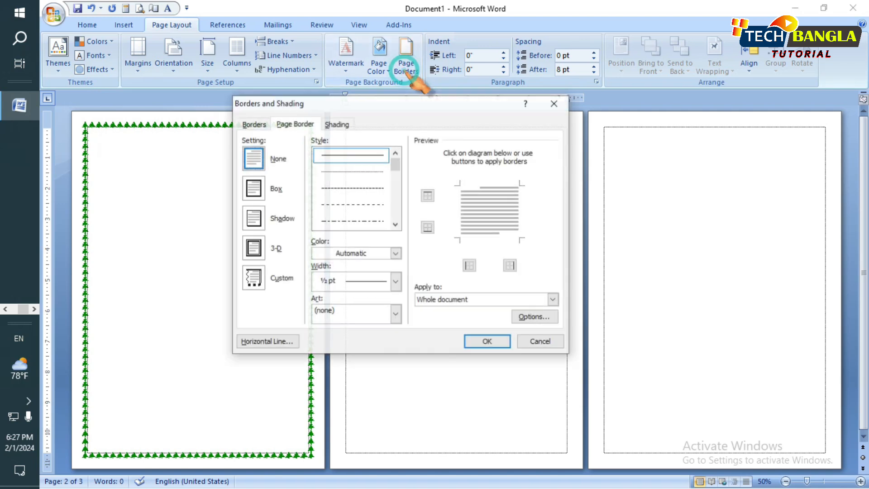
{"action": "left_click", "coordinate": [394, 312]}
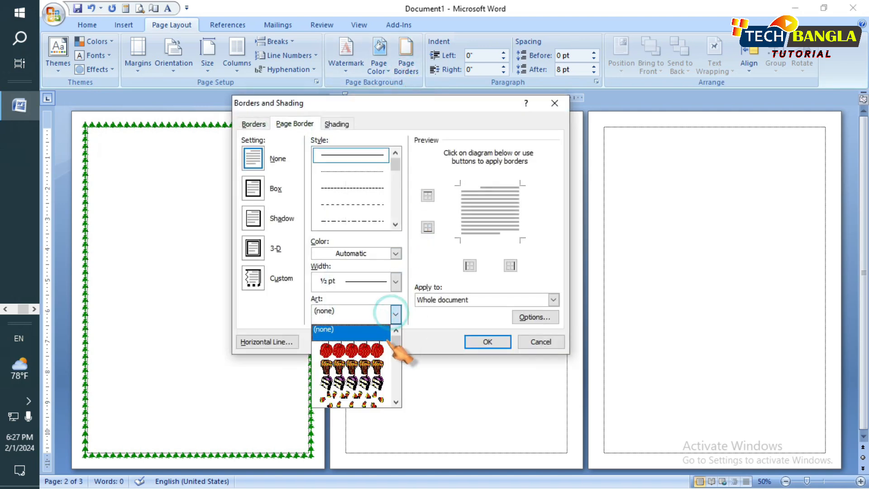
{"action": "left_click", "coordinate": [362, 340]}
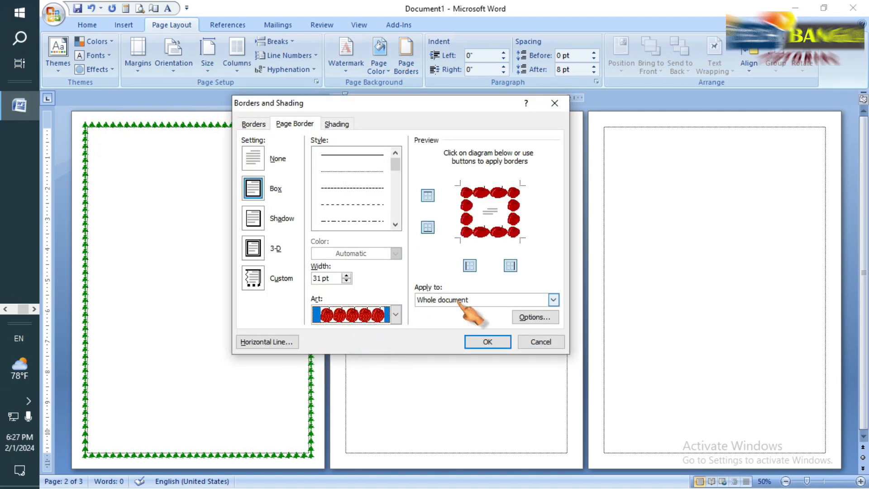
{"action": "left_click", "coordinate": [553, 300]}
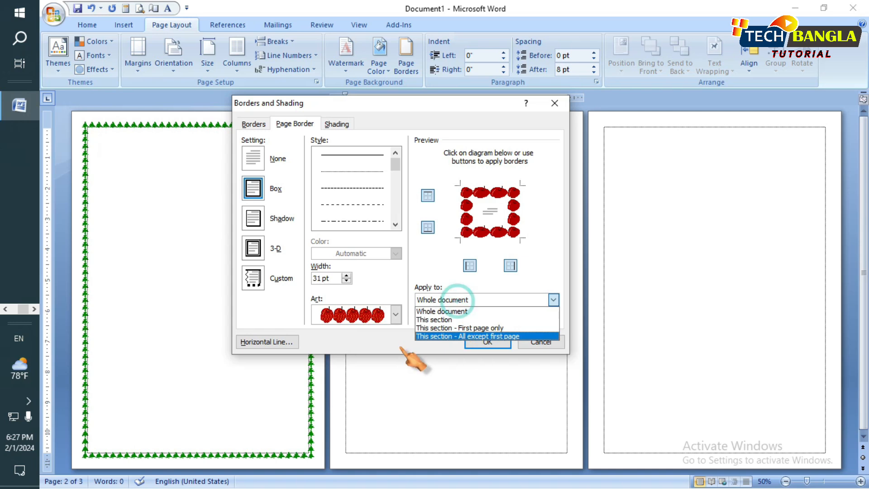
{"action": "left_click", "coordinate": [443, 319]}
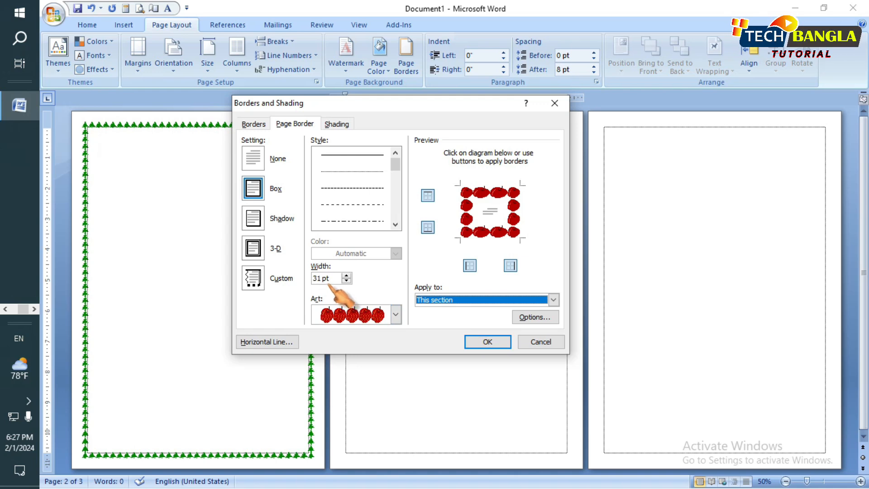
Step: Reduce the apple border's width to 15 pt and apply the border to the second page
{"action": "left_click", "coordinate": [346, 280]}
{"action": "left_click", "coordinate": [346, 280]}
{"action": "left_click", "coordinate": [346, 280]}
{"action": "left_click", "coordinate": [346, 280]}
{"action": "left_click", "coordinate": [346, 280]}
{"action": "left_click", "coordinate": [348, 276]}
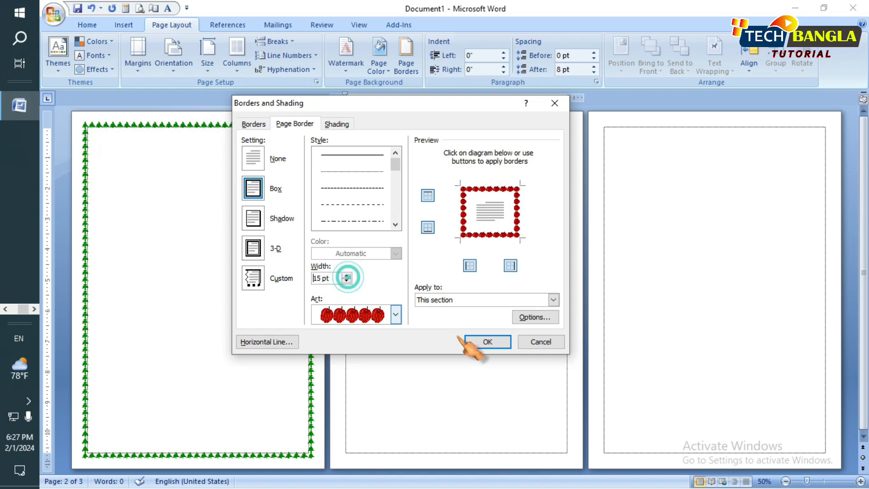
{"action": "left_click", "coordinate": [487, 342]}
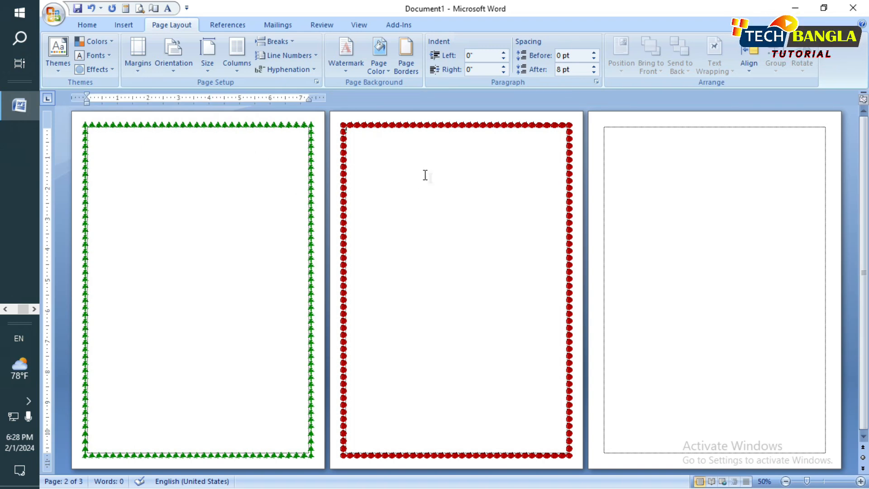
Step: Choose the yellow star art with black outlines as the page border design for the third page
{"action": "left_click", "coordinate": [636, 134]}
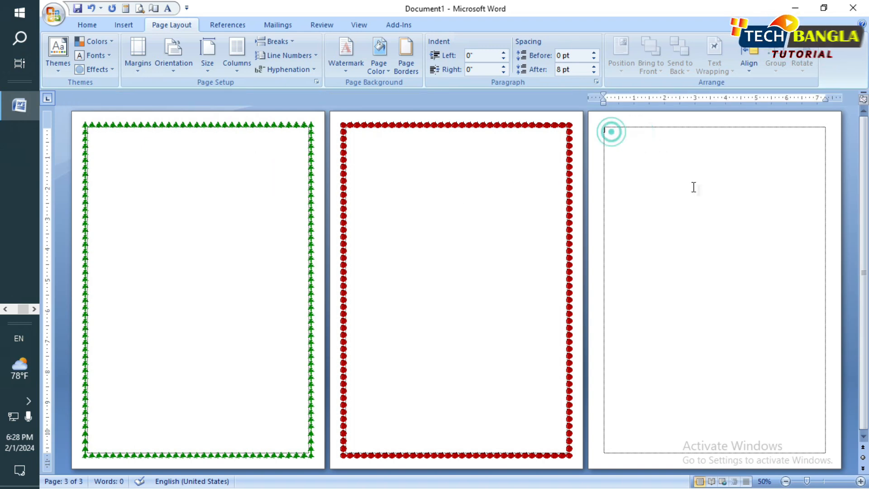
{"action": "left_click", "coordinate": [406, 56]}
{"action": "left_click", "coordinate": [444, 300]}
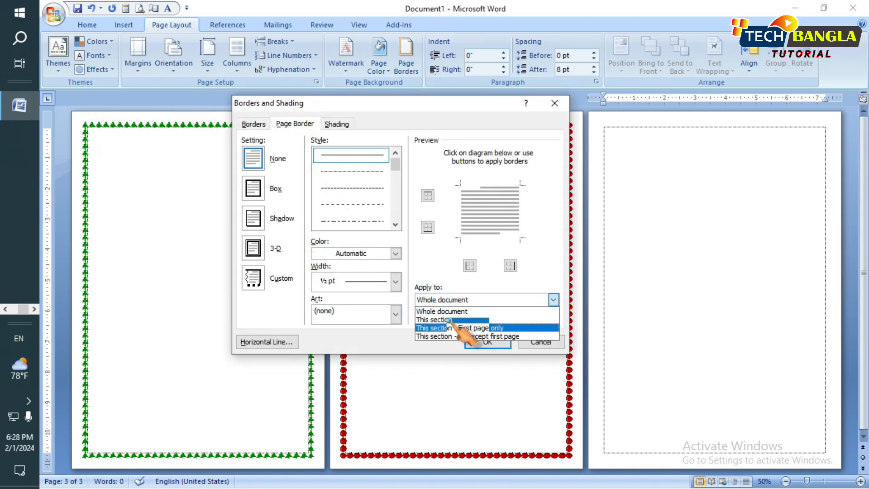
{"action": "left_click", "coordinate": [443, 306]}
{"action": "left_click", "coordinate": [381, 314]}
{"action": "scroll", "coordinate": [357, 366], "scroll_direction": "down", "scroll_amount": 10}
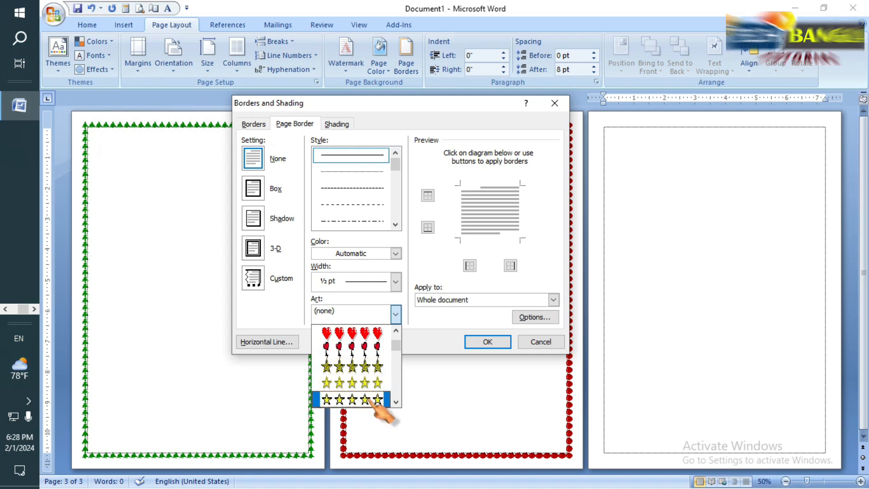
{"action": "left_click", "coordinate": [369, 399]}
Step: Apply the star border to "This section" so that it covers the third page only
{"action": "left_click", "coordinate": [468, 298]}
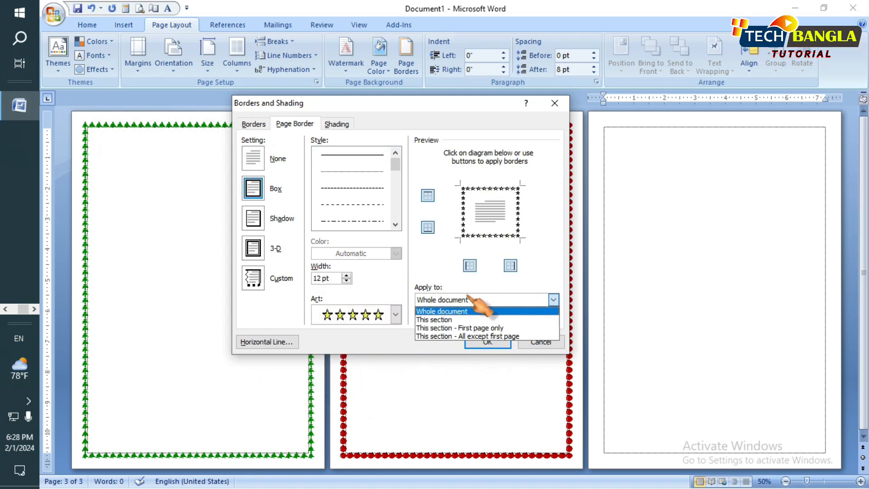
{"action": "left_click", "coordinate": [441, 320]}
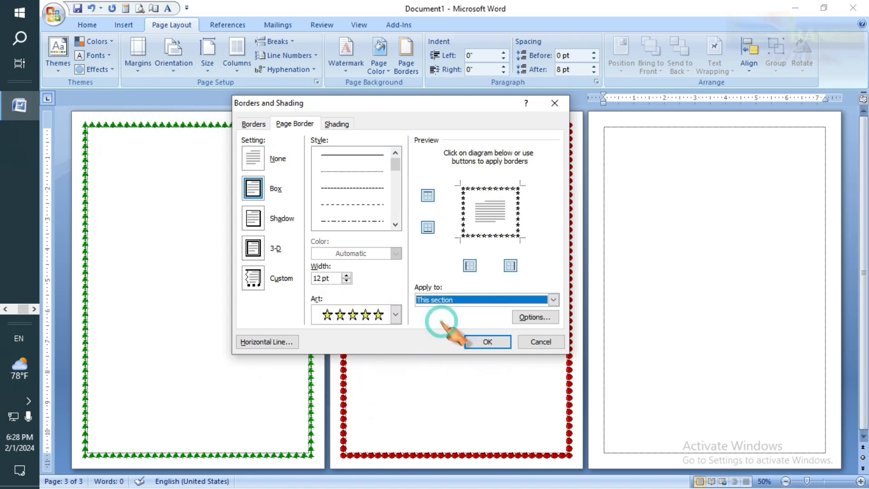
{"action": "left_click", "coordinate": [488, 341]}
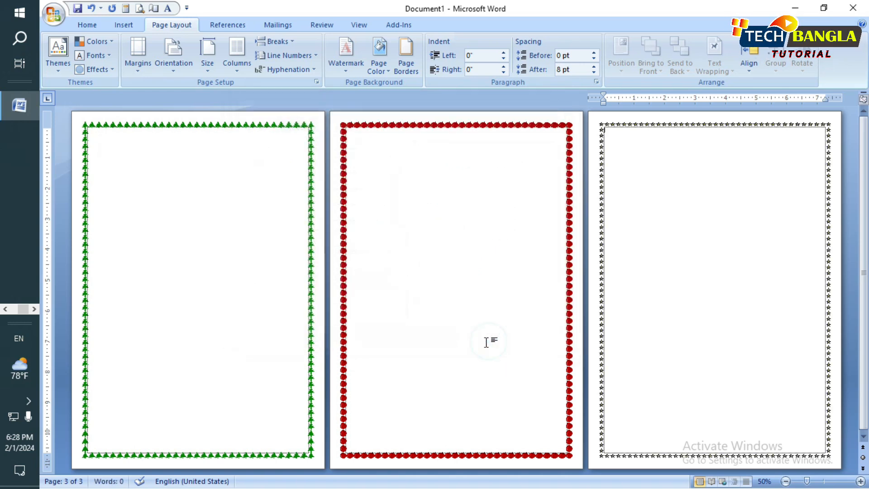
Step: Examine the tree, apple and star borders on the three pages at close range
{"action": "scroll", "coordinate": [568, 243], "scroll_direction": "up", "scroll_amount": 9, "text": "ctrl"}
{"action": "scroll", "coordinate": [573, 245], "scroll_direction": "up", "scroll_amount": 8}
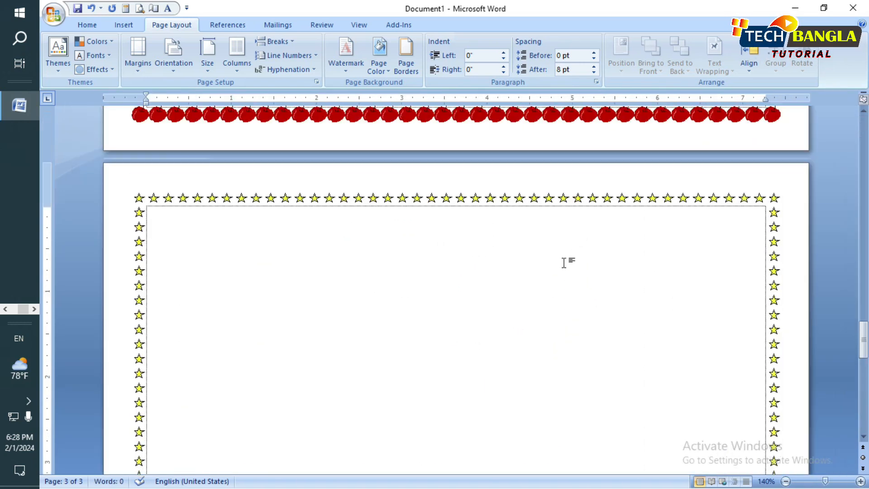
{"action": "scroll", "coordinate": [564, 256], "scroll_direction": "up", "scroll_amount": 15}
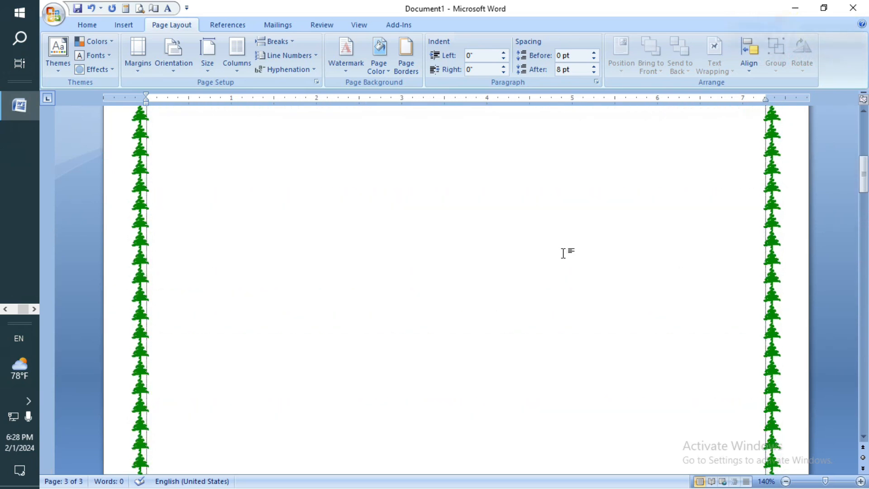
{"action": "scroll", "coordinate": [566, 253], "scroll_direction": "down", "scroll_amount": 5, "text": "ctrl"}
{"action": "scroll", "coordinate": [575, 292], "scroll_direction": "down", "scroll_amount": 5}
{"action": "scroll", "coordinate": [541, 303], "scroll_direction": "up", "scroll_amount": 4, "text": "ctrl"}
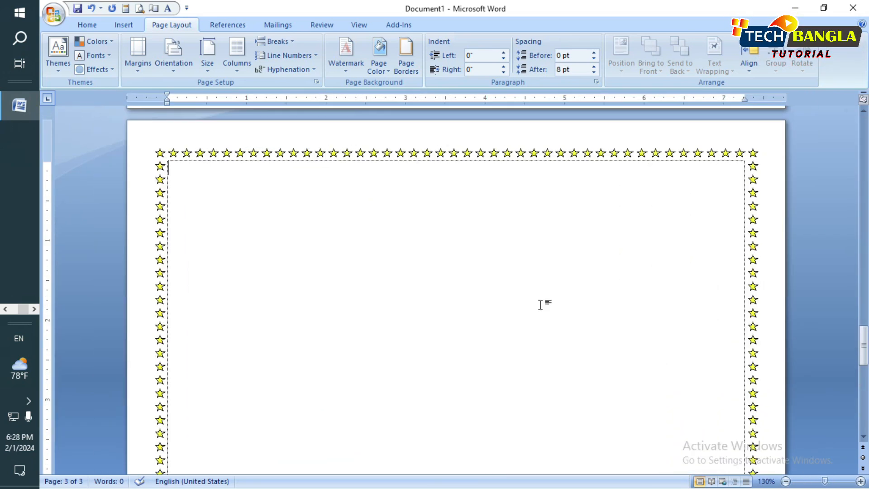
{"action": "scroll", "coordinate": [531, 292], "scroll_direction": "down", "scroll_amount": 5}
{"action": "scroll", "coordinate": [531, 292], "scroll_direction": "up", "scroll_amount": 15}
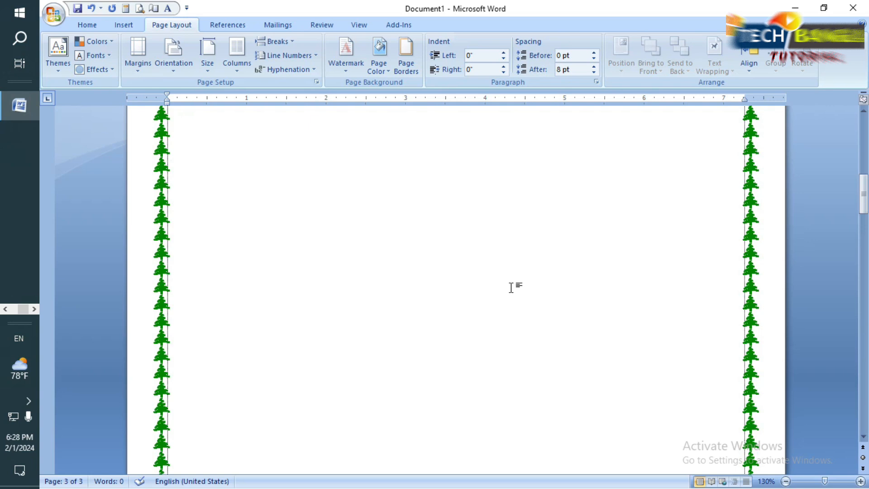
Step: Place the cursor on the first page and set the font to SutonnyMJ at size 16
{"action": "left_click", "coordinate": [249, 196]}
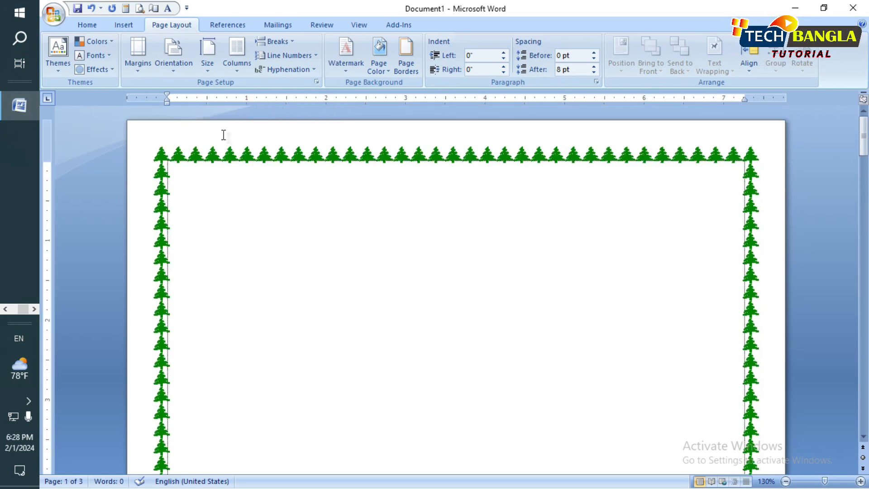
{"action": "left_click", "coordinate": [87, 25]}
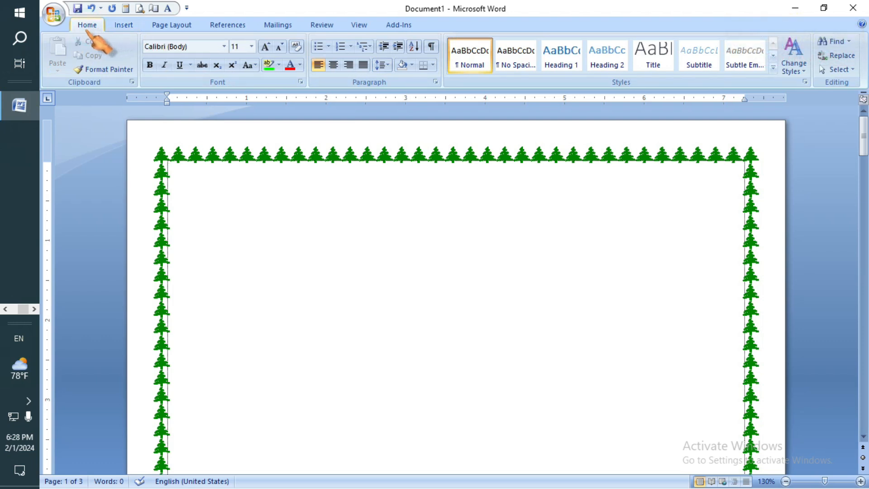
{"action": "left_click", "coordinate": [224, 46]}
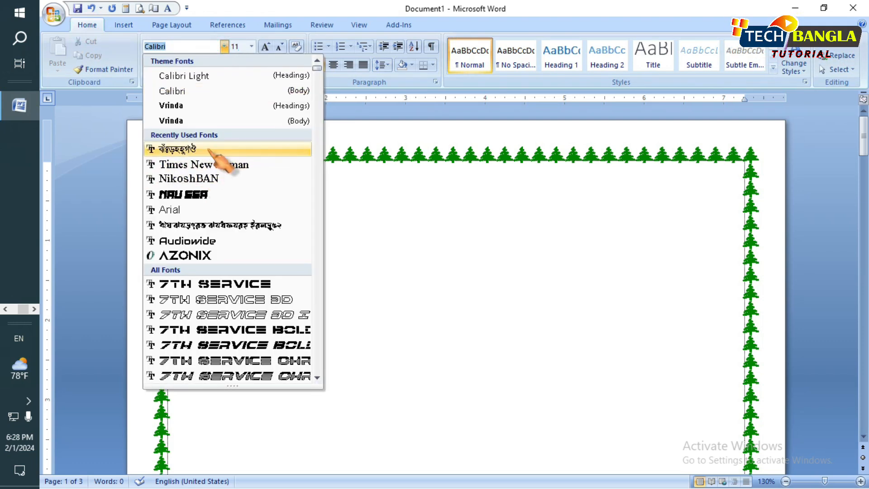
{"action": "left_click", "coordinate": [207, 148]}
{"action": "left_click", "coordinate": [252, 46]}
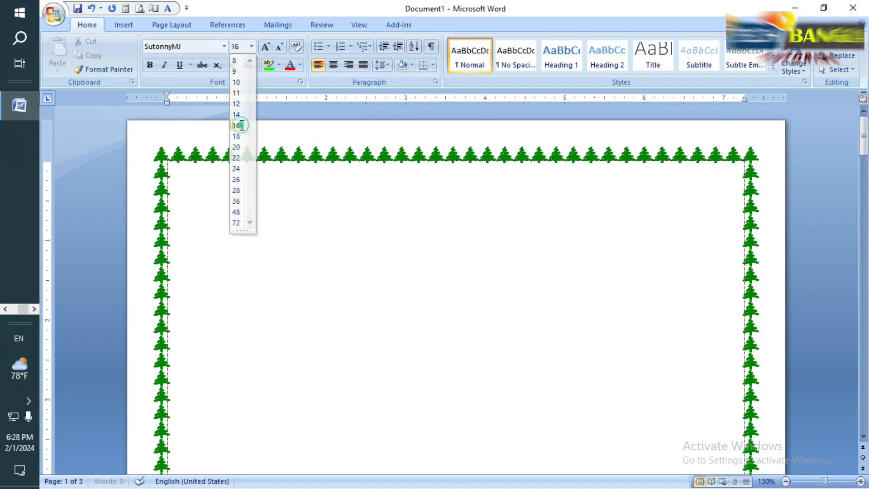
{"action": "left_click", "coordinate": [237, 126]}
Step: Enter the Bengali sentence "আমার সোনার বাংলা আমি তোমায় ভালবাসি চিরদিন তোমার আকাশ আমার প্রাণে বাজায় বাশি ।" on the first page
{"action": "key", "text": "ctrl+alt+b"}
{"action": "type", "text": "আমার"}
{"action": "type", "text": " সেমা"}
{"action": "key", "text": "BackSpace"}
{"action": "key", "text": "BackSpace"}
{"action": "key", "text": "BackSpace"}
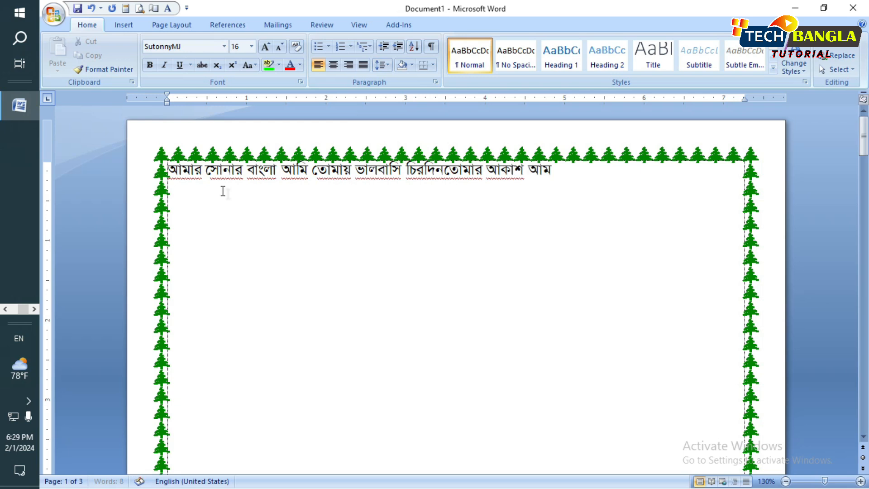
{"action": "type", "text": "বাশি ।"}
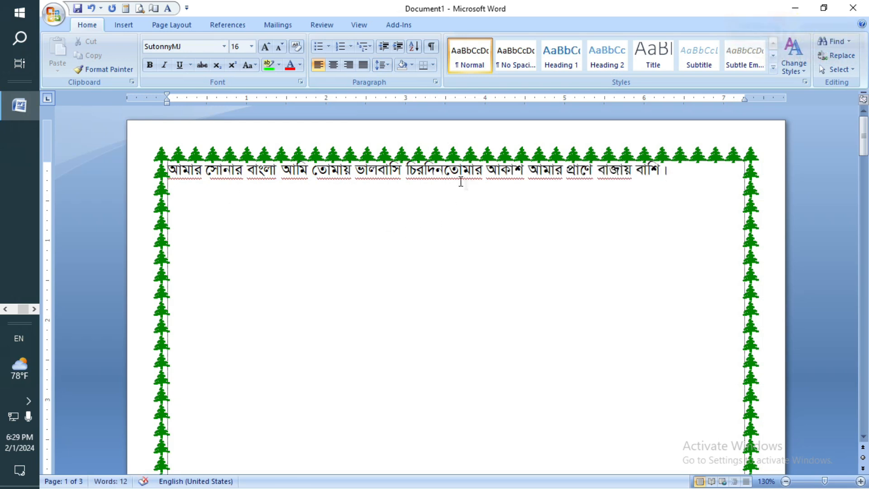
Step: Copy the Bengali sentence and paste it repeatedly until the text fills the first page
{"action": "left_click_drag", "start_coordinate": [681, 170], "coordinate": [290, 183]}
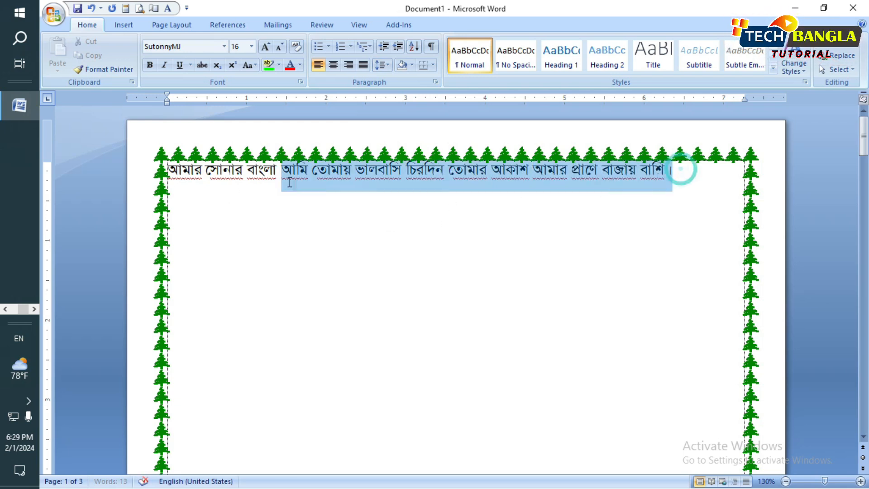
{"action": "left_click", "coordinate": [418, 190]}
{"action": "left_click_drag", "start_coordinate": [679, 172], "coordinate": [533, 171]}
{"action": "left_click_drag", "start_coordinate": [168, 171], "coordinate": [653, 171]}
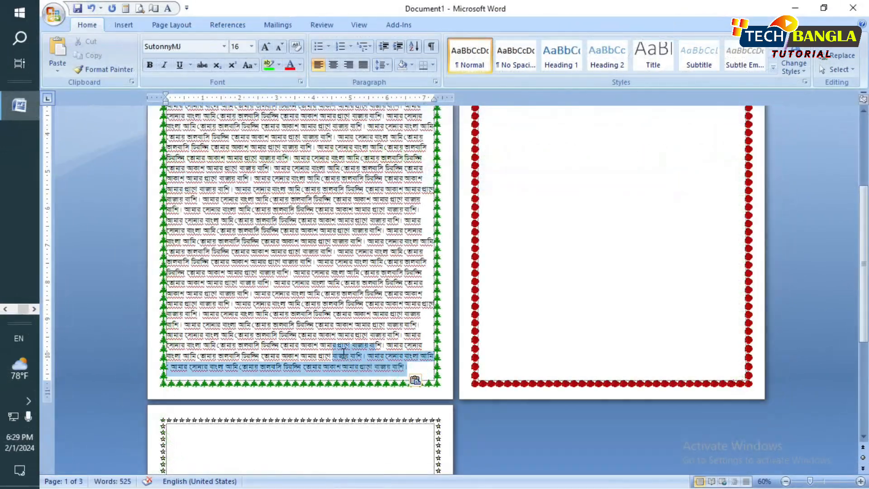
Step: Justify all of the Bengali text on the first page
{"action": "left_click_drag", "start_coordinate": [344, 352], "coordinate": [252, 238]}
{"action": "scroll", "coordinate": [212, 185], "scroll_direction": "up", "scroll_amount": 2}
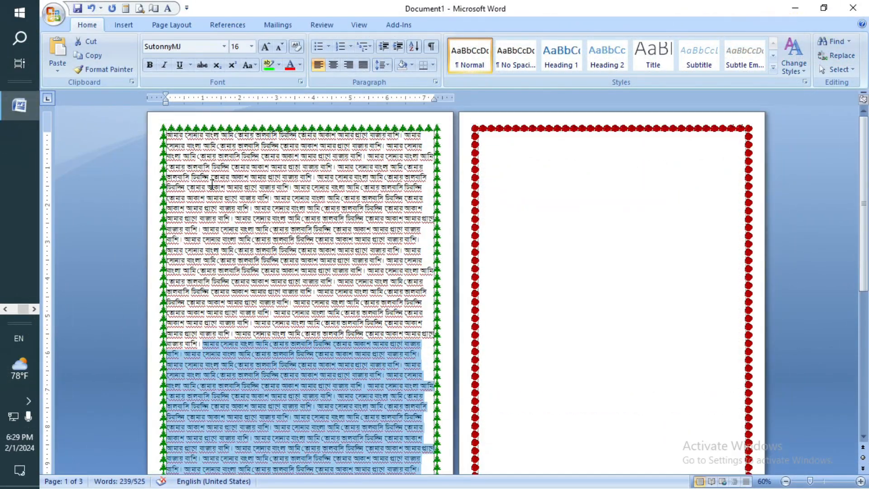
{"action": "left_click_drag", "start_coordinate": [169, 136], "coordinate": [184, 145]}
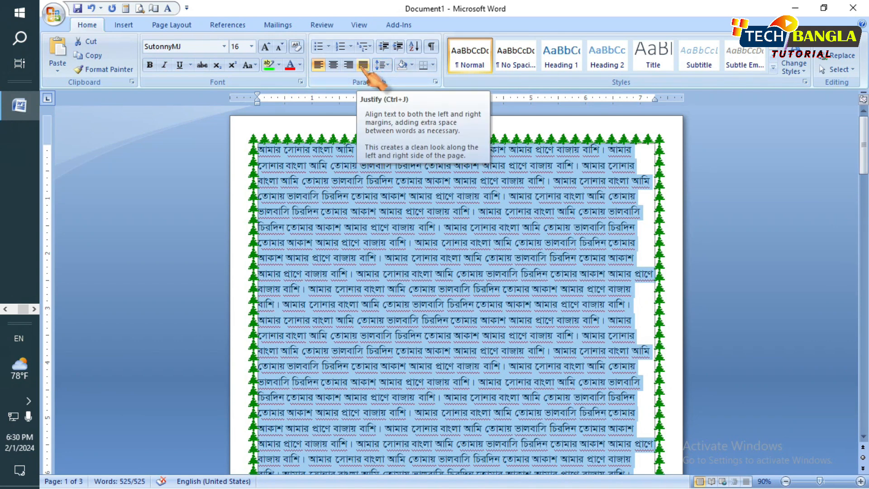
{"action": "left_click", "coordinate": [363, 66]}
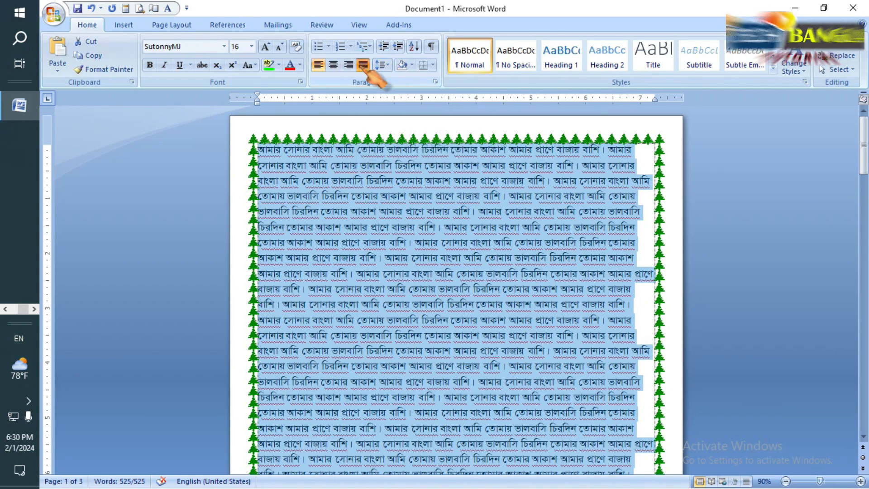
{"action": "left_click", "coordinate": [411, 181]}
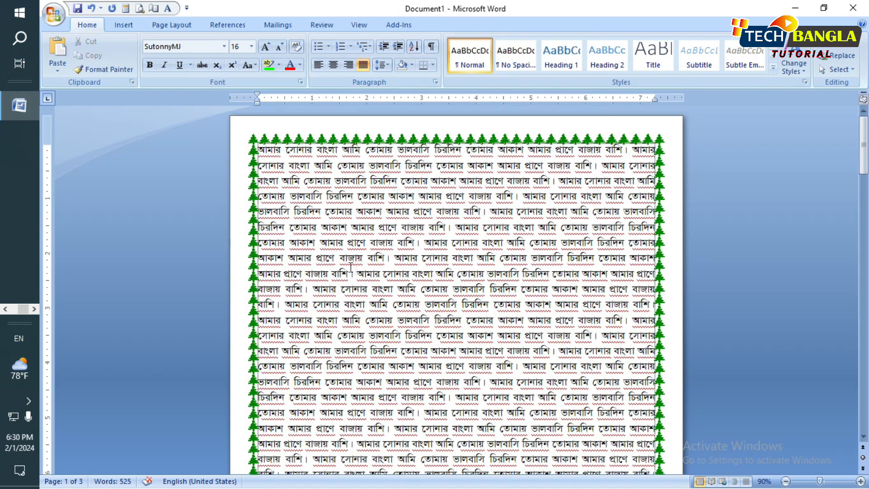
Step: Examine how the justified text sits inside the first page's tree border, and compare it with the other bordered pages
{"action": "scroll", "coordinate": [351, 267], "scroll_direction": "up", "scroll_amount": 6, "text": "ctrl"}
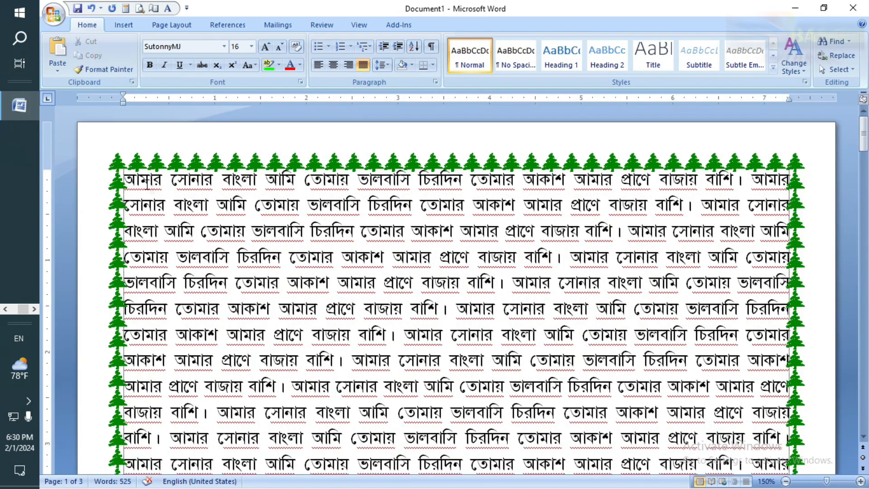
{"action": "triple_click", "coordinate": [145, 181]}
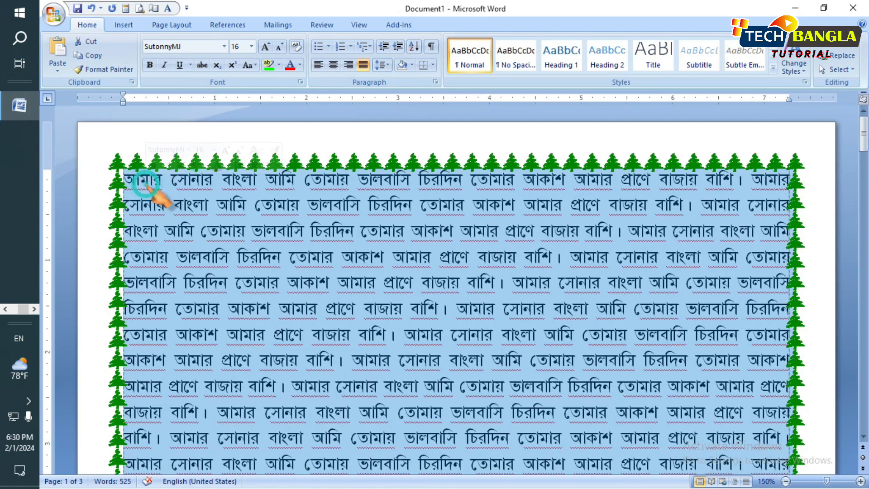
{"action": "scroll", "coordinate": [403, 312], "scroll_direction": "down", "scroll_amount": 9, "text": "ctrl"}
{"action": "scroll", "coordinate": [480, 337], "scroll_direction": "up", "scroll_amount": 3}
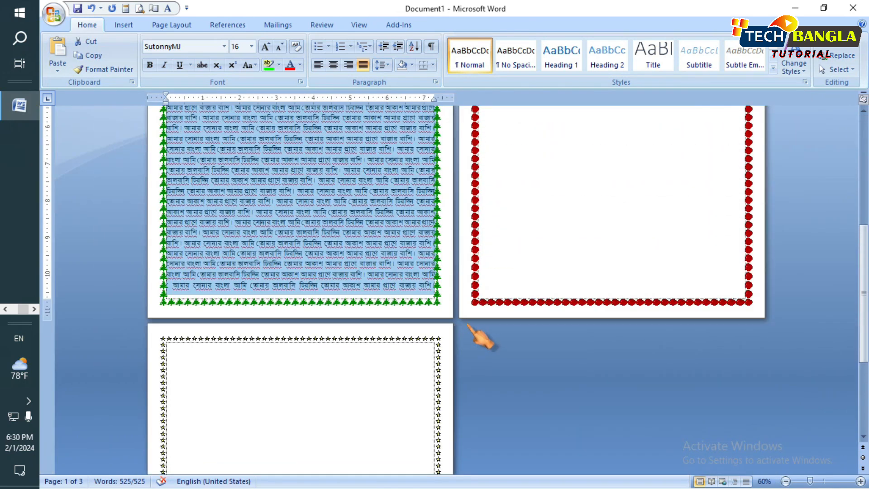
{"action": "scroll", "coordinate": [465, 332], "scroll_direction": "up", "scroll_amount": 2, "text": "ctrl"}
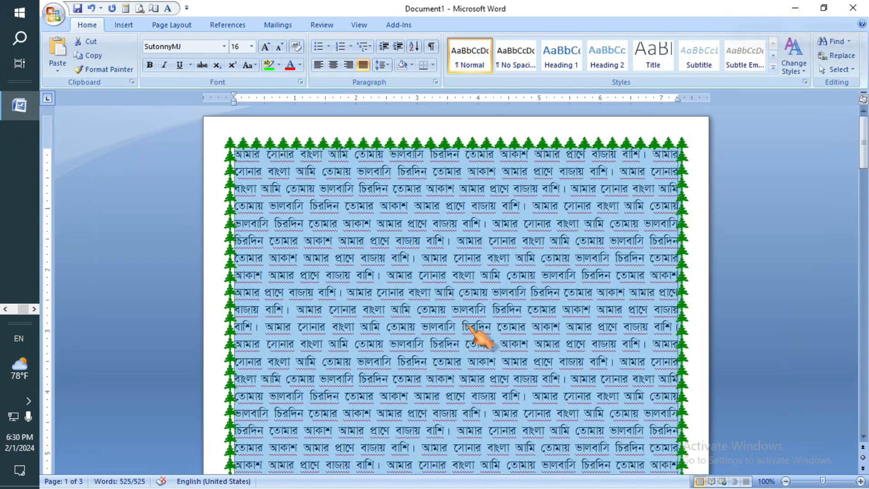
{"action": "scroll", "coordinate": [468, 325], "scroll_direction": "down", "scroll_amount": 1, "text": "ctrl"}
{"action": "scroll", "coordinate": [471, 326], "scroll_direction": "up", "scroll_amount": 2, "text": "ctrl"}
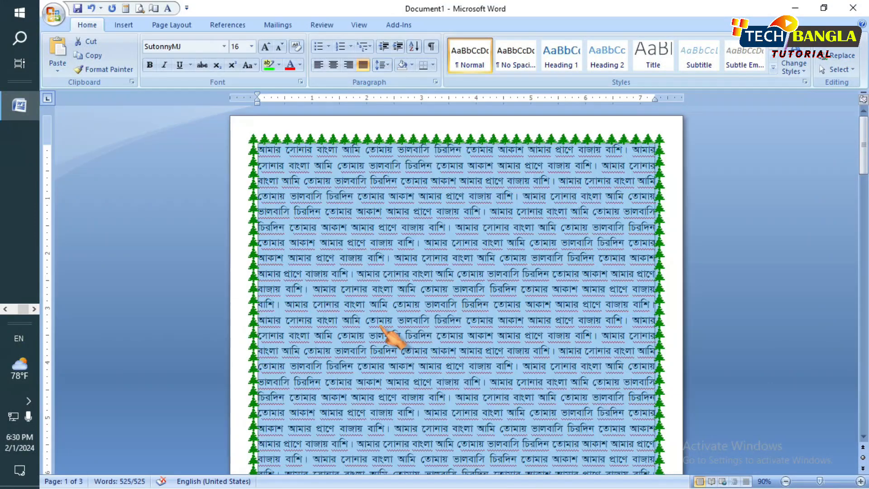
Step: Set the left and right indents of the first page's Bengali text to 0.2"
{"action": "scroll", "coordinate": [475, 326], "scroll_direction": "up", "scroll_amount": 3}
{"action": "left_click", "coordinate": [167, 26]}
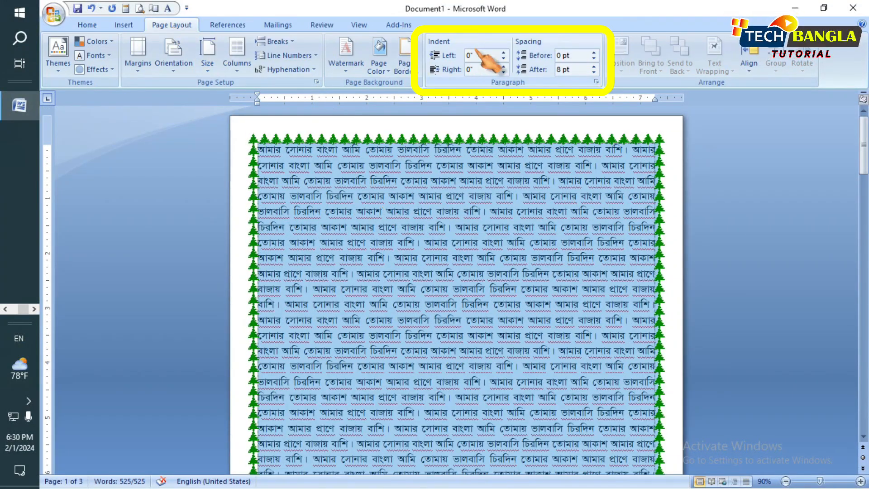
{"action": "left_click", "coordinate": [503, 53]}
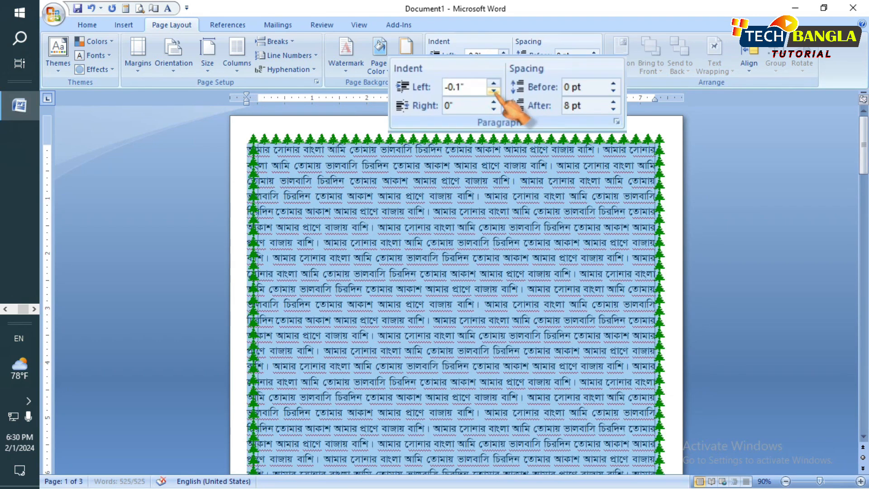
{"action": "left_click", "coordinate": [503, 53]}
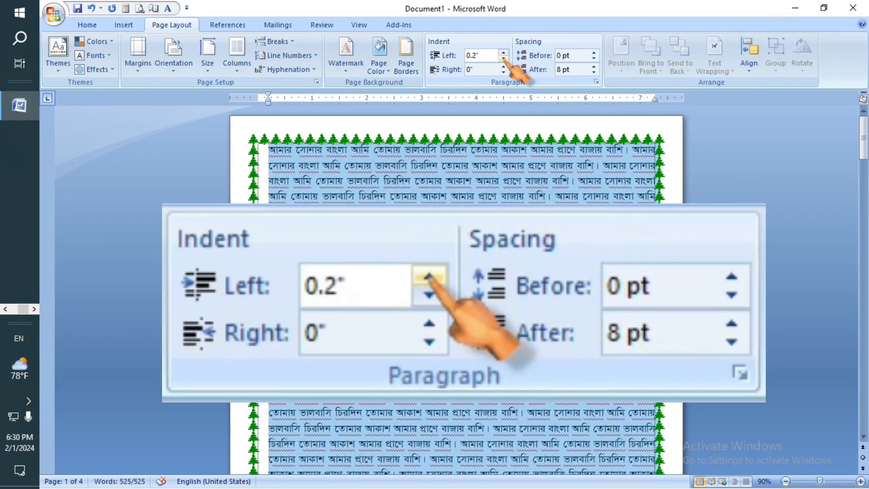
{"action": "left_click", "coordinate": [503, 67]}
{"action": "left_click", "coordinate": [504, 67]}
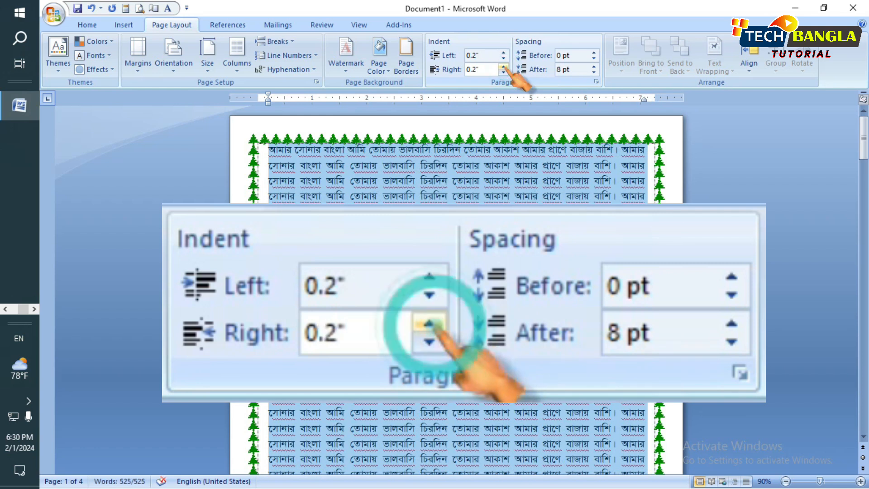
Step: Set the paragraph spacing of the first page's text to 6 pt before and 6 pt after
{"action": "left_click", "coordinate": [594, 53]}
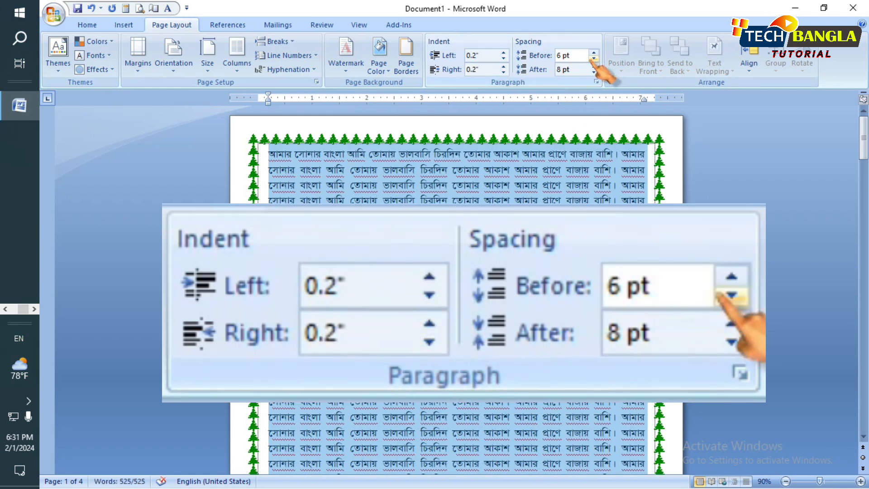
{"action": "scroll", "coordinate": [456, 290], "scroll_direction": "down", "scroll_amount": 3}
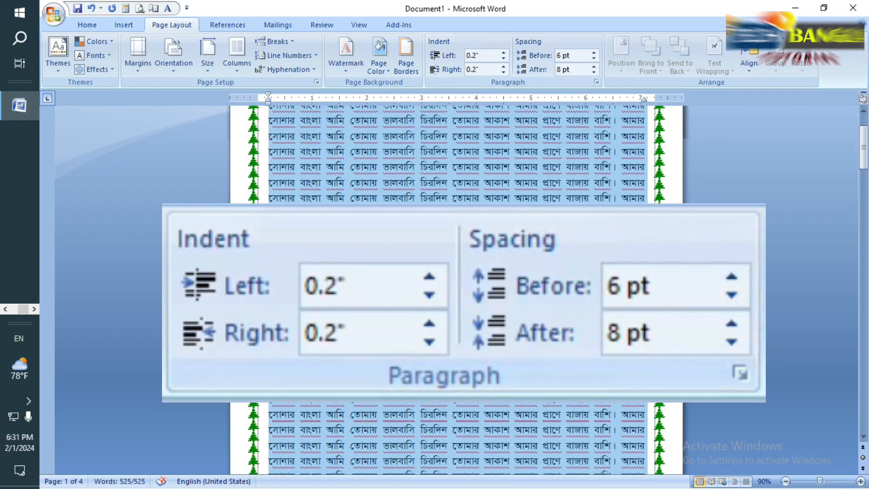
{"action": "left_click", "coordinate": [593, 72]}
{"action": "left_click", "coordinate": [594, 72]}
{"action": "left_click", "coordinate": [593, 67]}
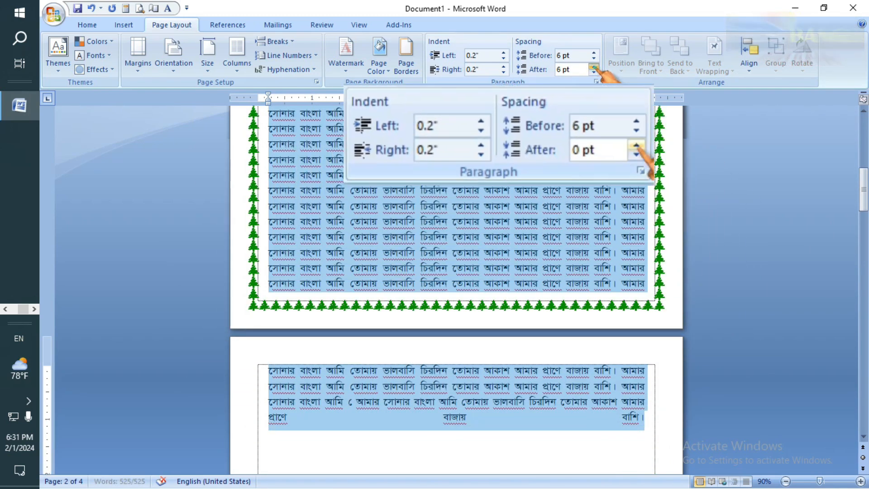
Step: Delete the lines of Bengali text that overflow past the tree-bordered first page
{"action": "left_click", "coordinate": [652, 421]}
{"action": "left_click_drag", "start_coordinate": [651, 420], "coordinate": [270, 372]}
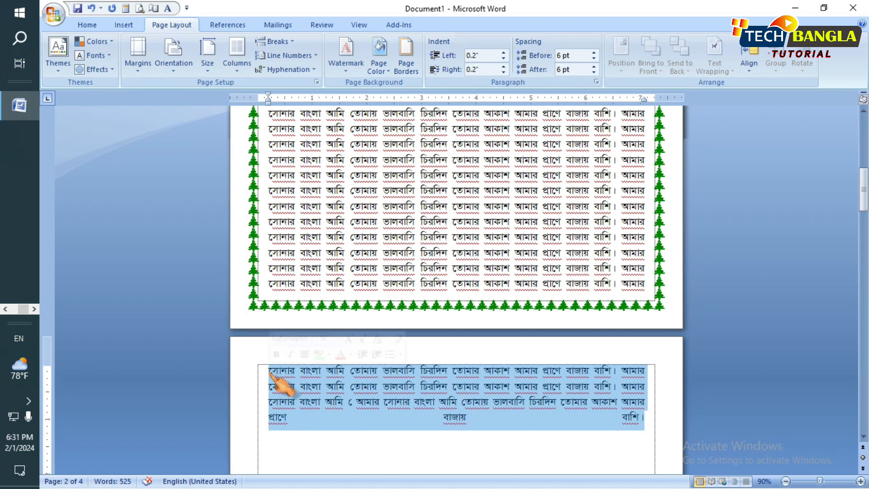
{"action": "key", "text": "Delete"}
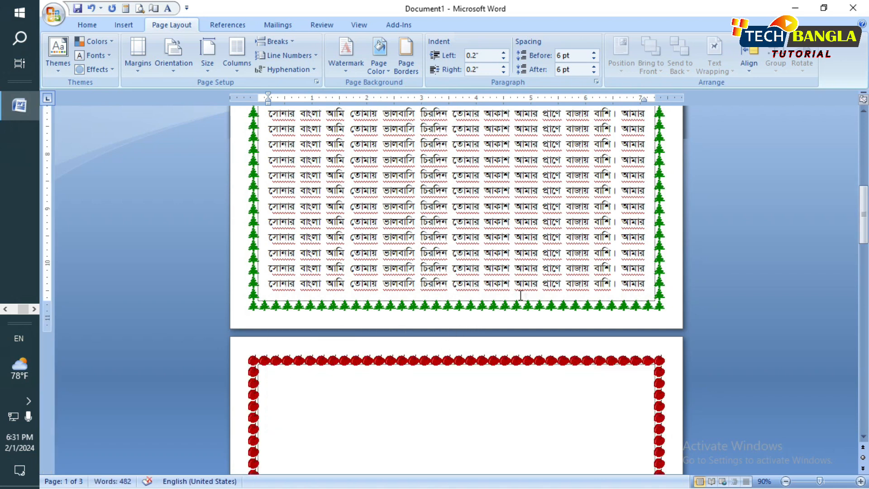
{"action": "scroll", "coordinate": [521, 295], "scroll_direction": "up", "scroll_amount": 15}
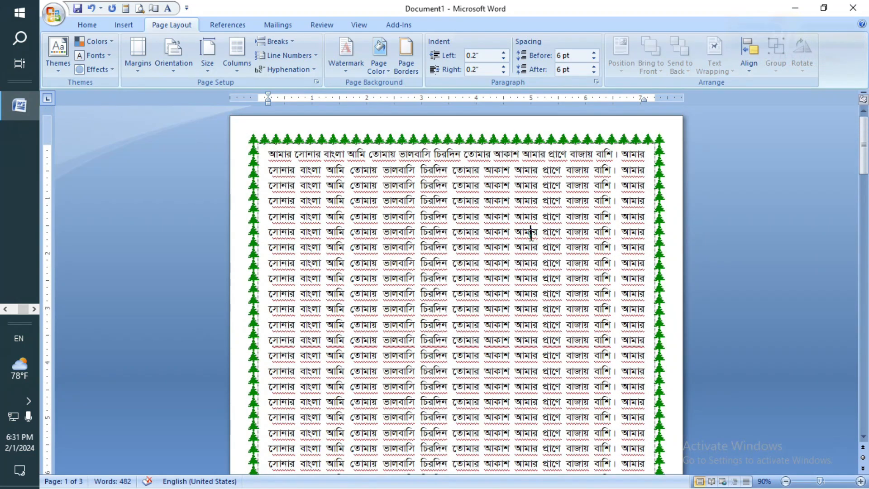
{"action": "scroll", "coordinate": [531, 232], "scroll_direction": "down", "scroll_amount": 5, "text": "ctrl"}
{"action": "scroll", "coordinate": [531, 235], "scroll_direction": "up", "scroll_amount": 7, "text": "ctrl"}
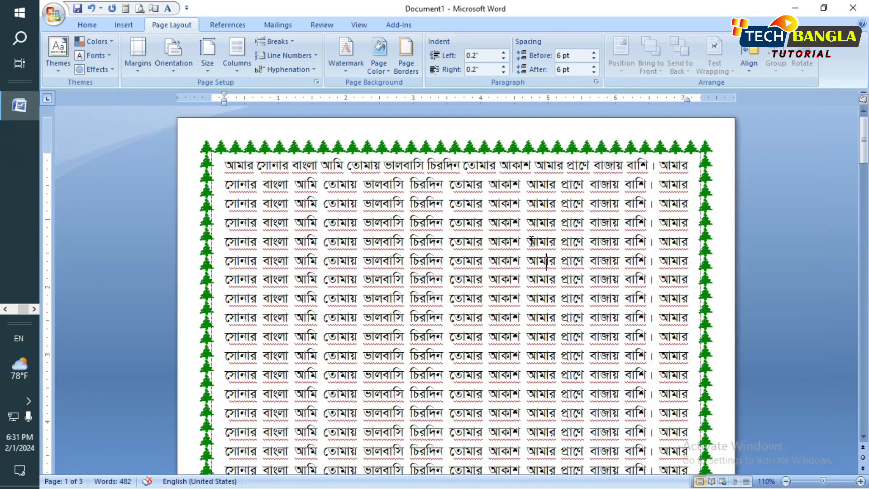
Step: Fill the apple-bordered second page and the star-bordered third page with the same repeated Bengali text
{"action": "scroll", "coordinate": [353, 171], "scroll_direction": "down", "scroll_amount": 1}
{"action": "left_click_drag", "start_coordinate": [226, 132], "coordinate": [407, 302]}
{"action": "scroll", "coordinate": [466, 324], "scroll_direction": "down", "scroll_amount": 12}
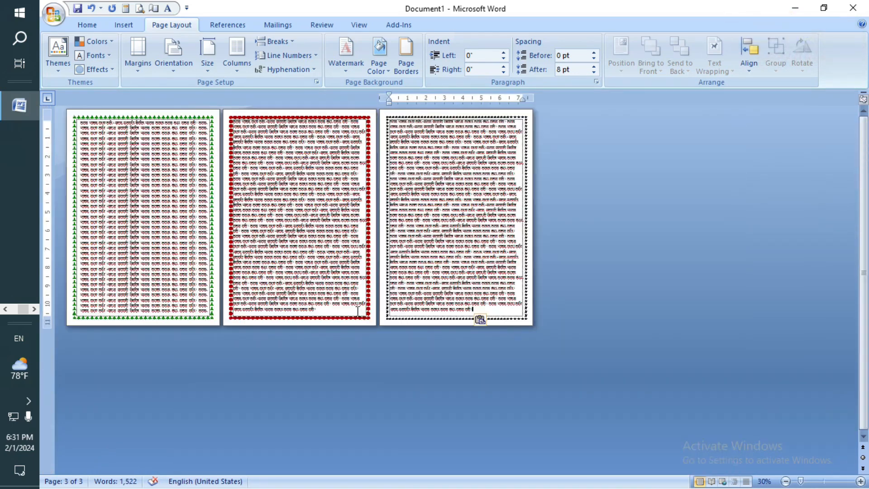
Step: Justify the Bengali text on the second and third pages
{"action": "left_click_drag", "start_coordinate": [332, 312], "coordinate": [233, 135]}
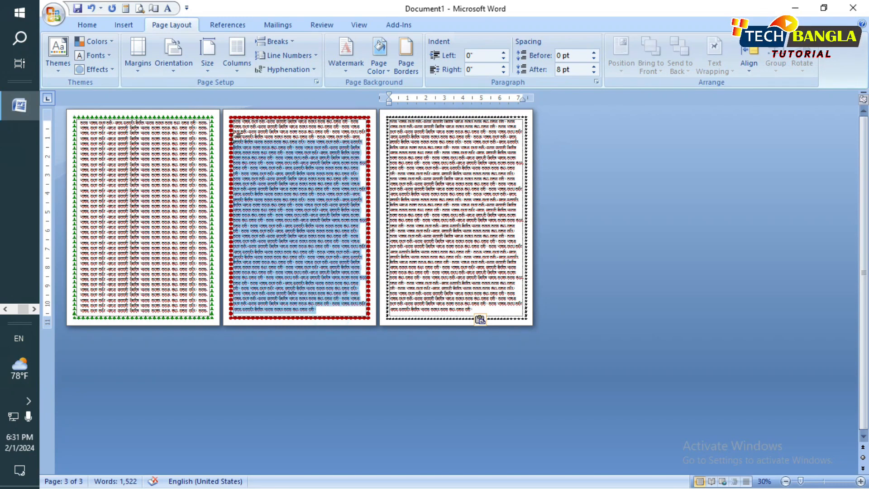
{"action": "key", "text": "ctrl+j"}
{"action": "left_click_drag", "start_coordinate": [389, 120], "coordinate": [514, 312]}
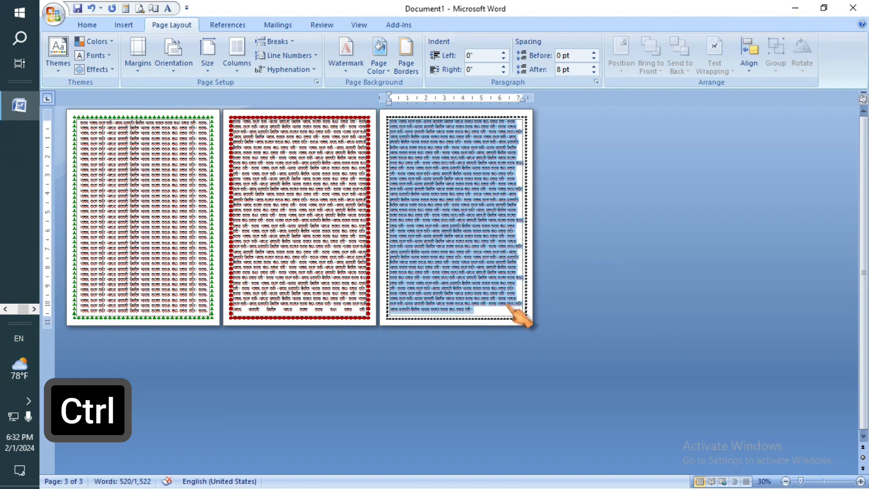
{"action": "key", "text": "ctrl+j"}
{"action": "left_click", "coordinate": [479, 217]}
{"action": "scroll", "coordinate": [479, 218], "scroll_direction": "up", "scroll_amount": 7}
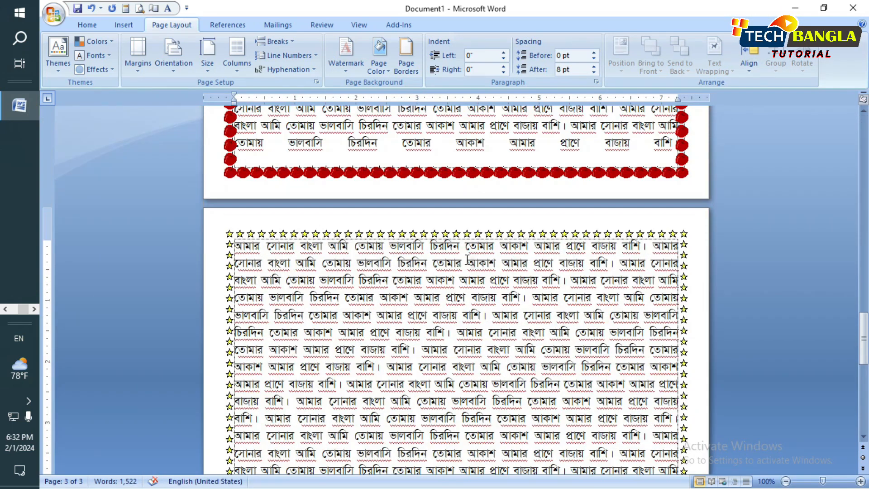
Step: Set the left and right indents of the star-bordered third page's text to 0.2"
{"action": "scroll", "coordinate": [467, 259], "scroll_direction": "down", "scroll_amount": 3}
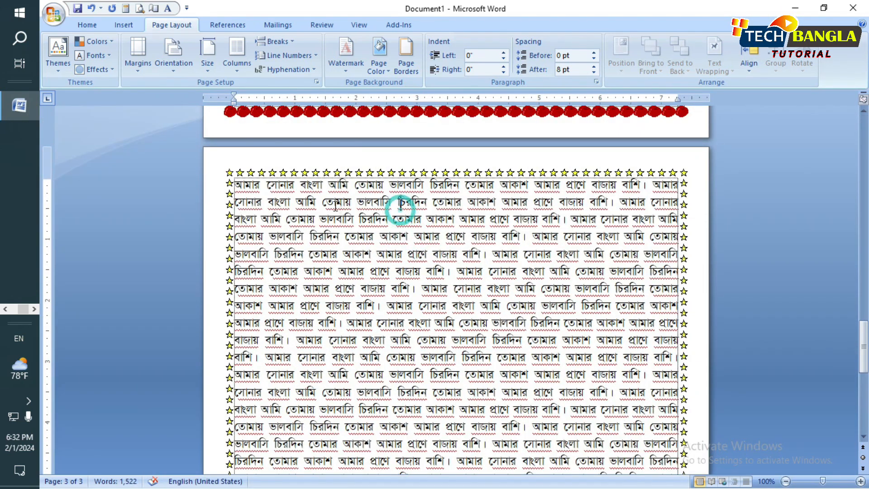
{"action": "left_click", "coordinate": [503, 53]}
{"action": "left_click", "coordinate": [503, 52]}
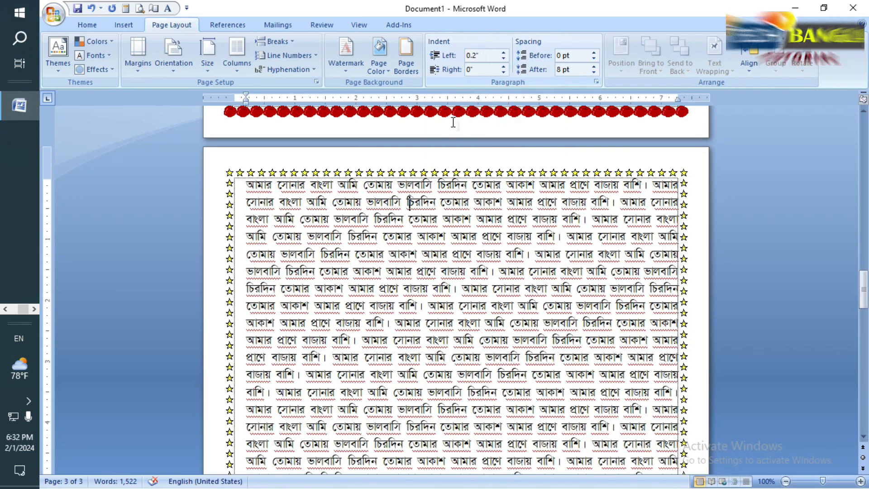
{"action": "left_click", "coordinate": [503, 73]}
{"action": "left_click", "coordinate": [503, 73]}
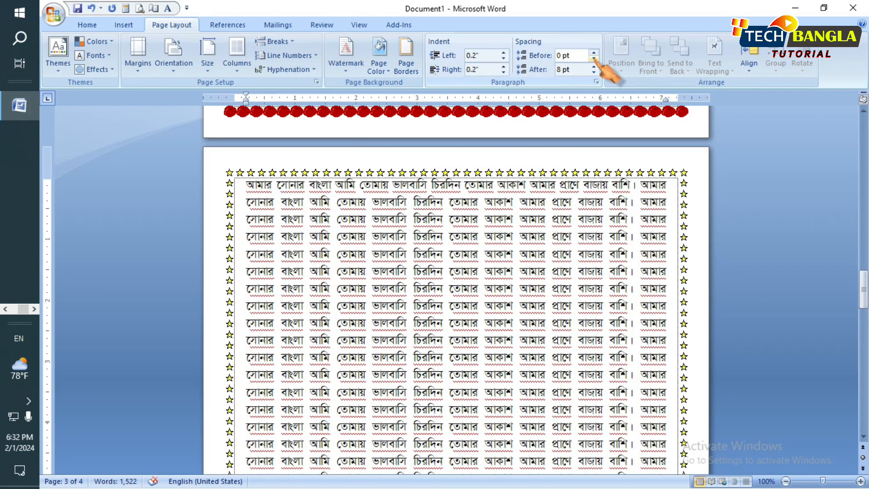
Step: Set the paragraph spacing of the third page's text to Auto before and 6 pt after
{"action": "left_click", "coordinate": [594, 59]}
{"action": "left_click", "coordinate": [594, 72]}
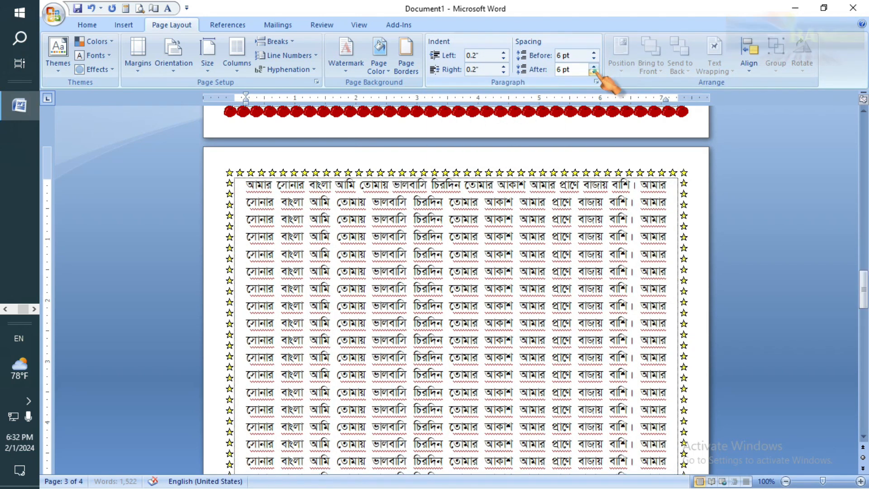
{"action": "scroll", "coordinate": [561, 240], "scroll_direction": "down", "scroll_amount": 1}
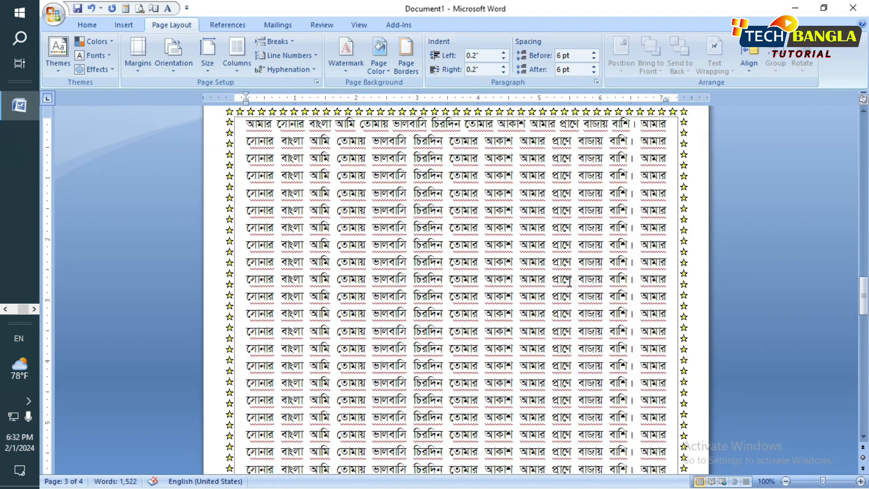
{"action": "triple_click", "coordinate": [471, 130]}
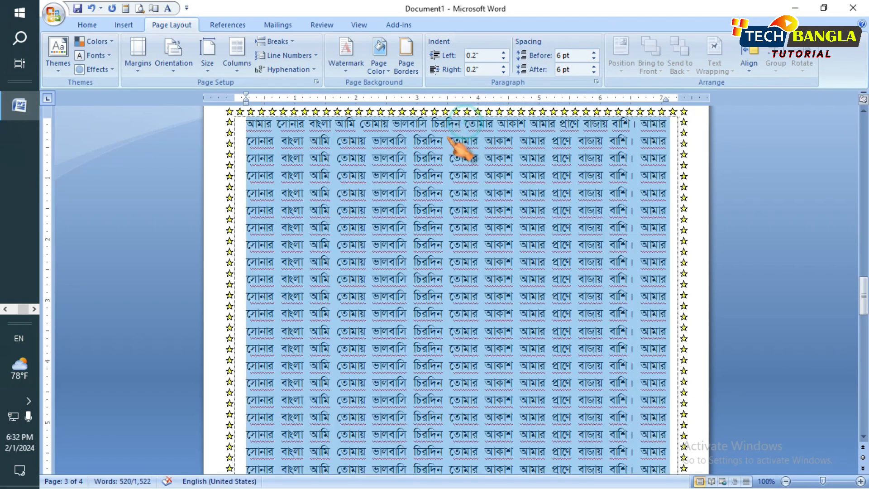
{"action": "scroll", "coordinate": [559, 141], "scroll_direction": "up", "scroll_amount": 1}
{"action": "left_click", "coordinate": [594, 59]}
{"action": "left_click", "coordinate": [573, 206]}
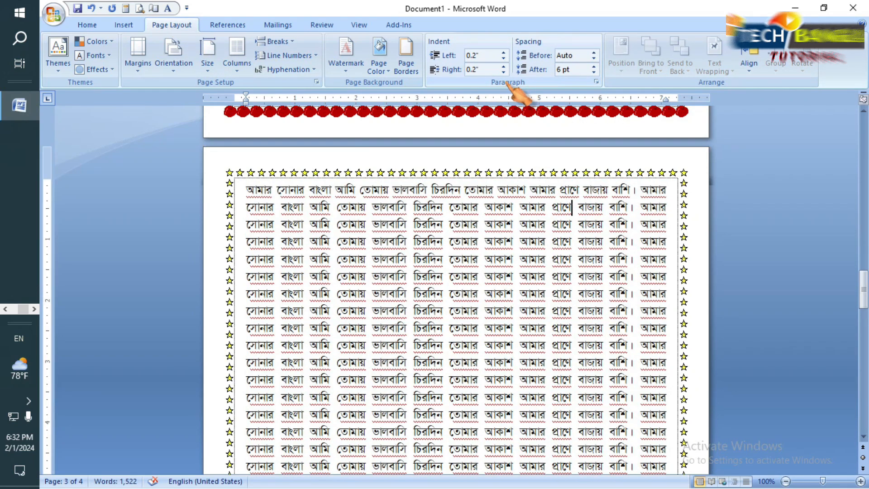
Step: Delete the lines of Bengali text that overflow past the star-bordered third page
{"action": "scroll", "coordinate": [598, 232], "scroll_direction": "down", "scroll_amount": 7}
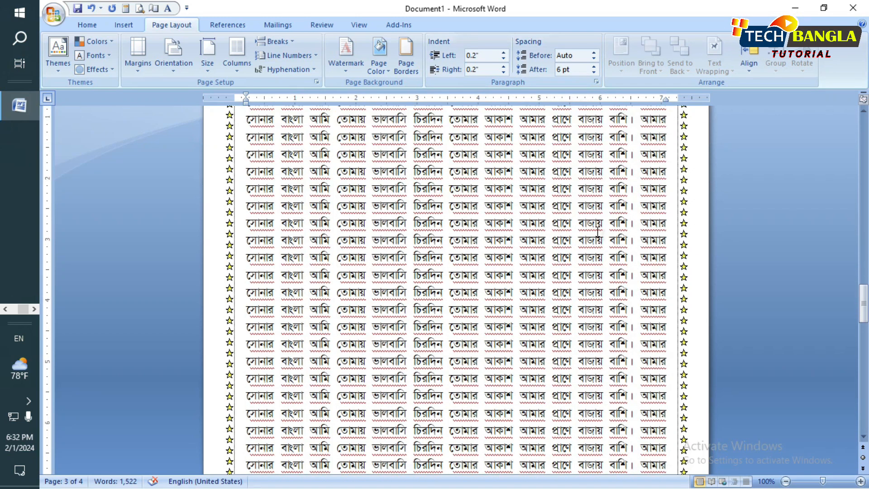
{"action": "scroll", "coordinate": [598, 231], "scroll_direction": "down", "scroll_amount": 1}
{"action": "left_click_drag", "start_coordinate": [617, 310], "coordinate": [248, 267]}
{"action": "key", "text": "Delete"}
{"action": "scroll", "coordinate": [337, 209], "scroll_direction": "down", "scroll_amount": 3}
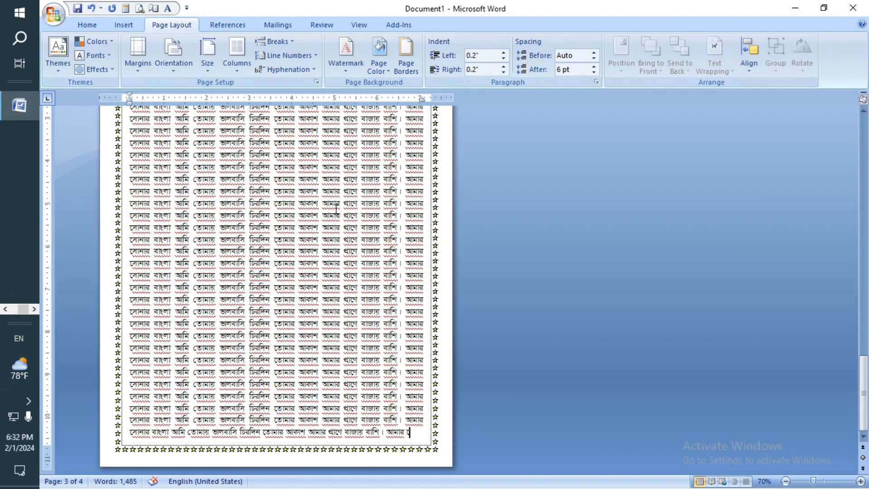
Step: Check the bordered pages in print preview, and compare all three side by side in the normal editing view
{"action": "left_click", "coordinate": [141, 10]}
{"action": "left_click", "coordinate": [475, 178]}
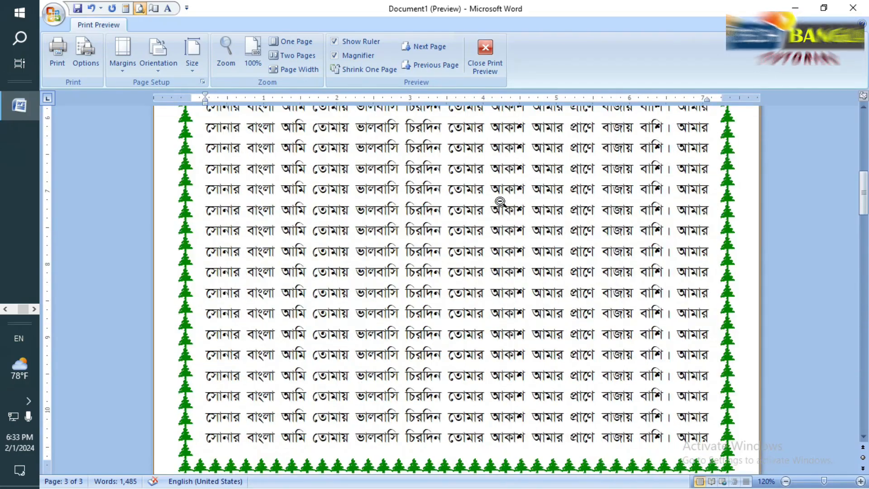
{"action": "scroll", "coordinate": [500, 202], "scroll_direction": "up", "scroll_amount": 8}
{"action": "scroll", "coordinate": [503, 204], "scroll_direction": "down", "scroll_amount": 6}
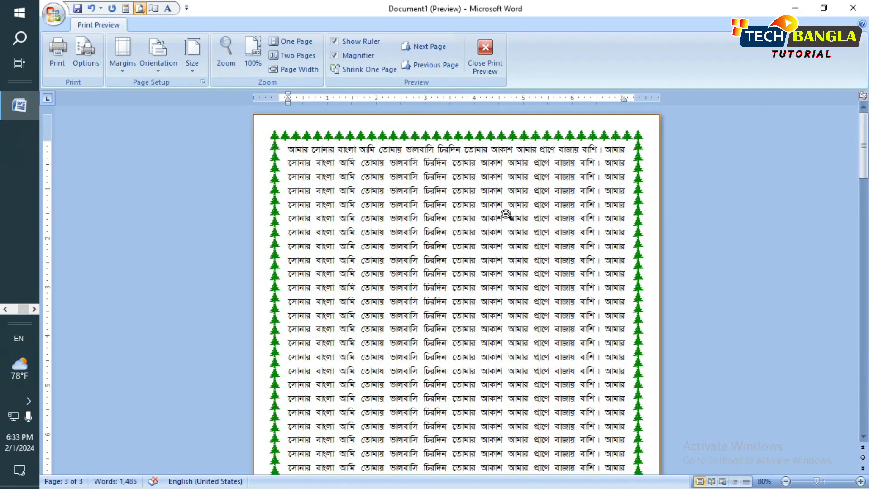
{"action": "scroll", "coordinate": [541, 322], "scroll_direction": "down", "scroll_amount": 2}
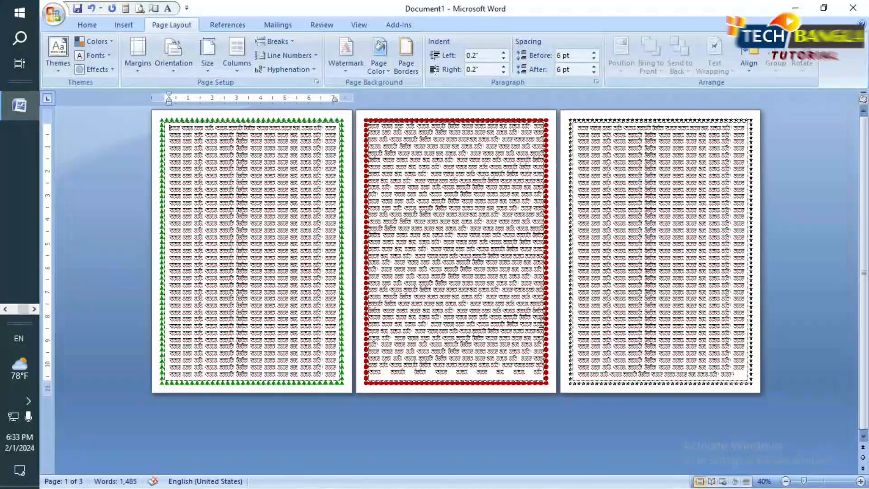
{"action": "scroll", "coordinate": [542, 322], "scroll_direction": "up", "scroll_amount": 1}
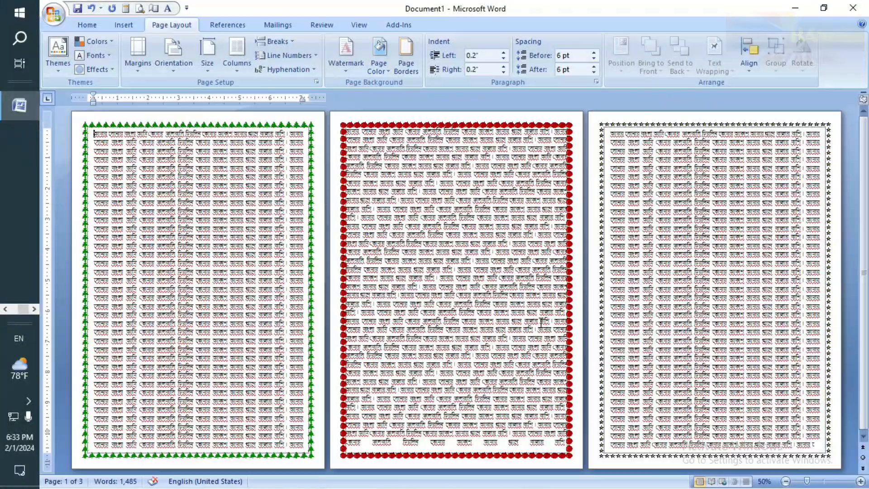